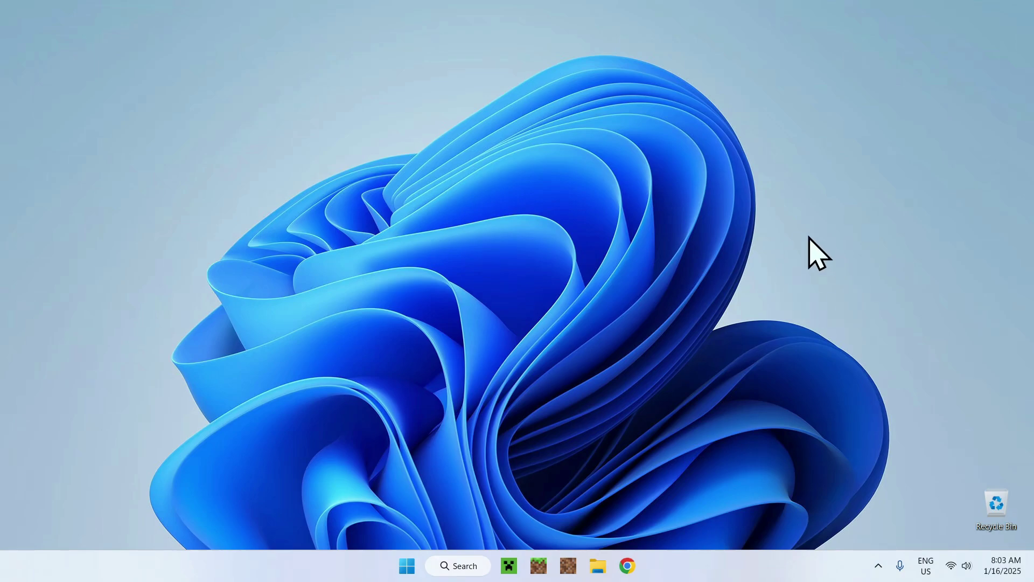
Step: Open Chrome, search Google for Modrinth and open the modrinth.com site from the results
left_click(627, 564)
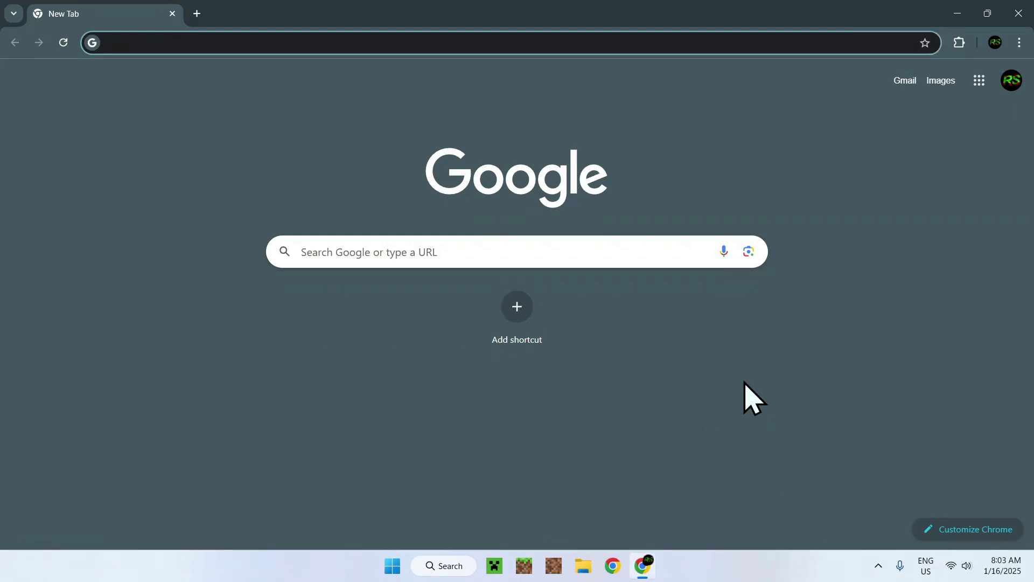
left_click(605, 251)
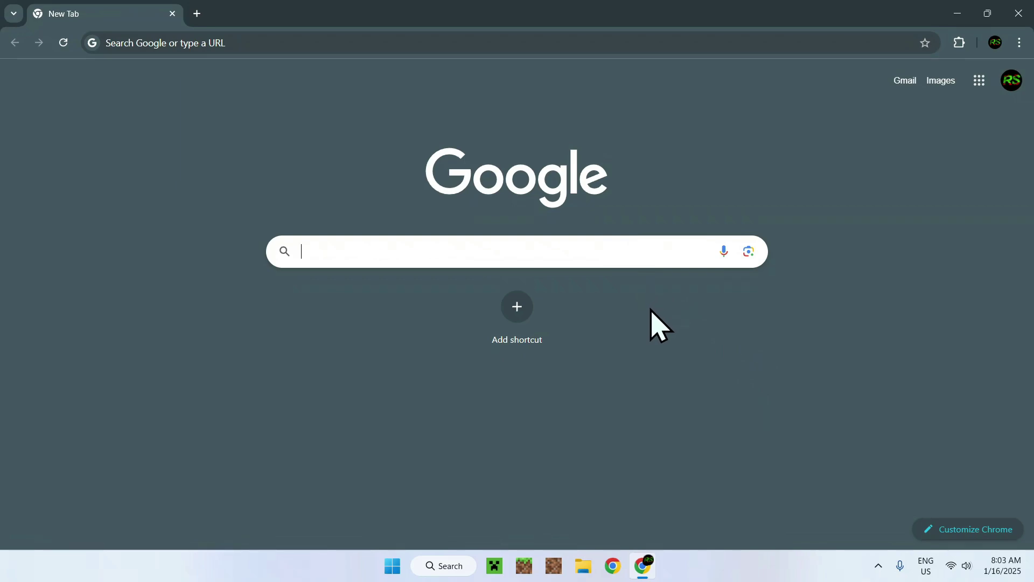
type("Modrinth")
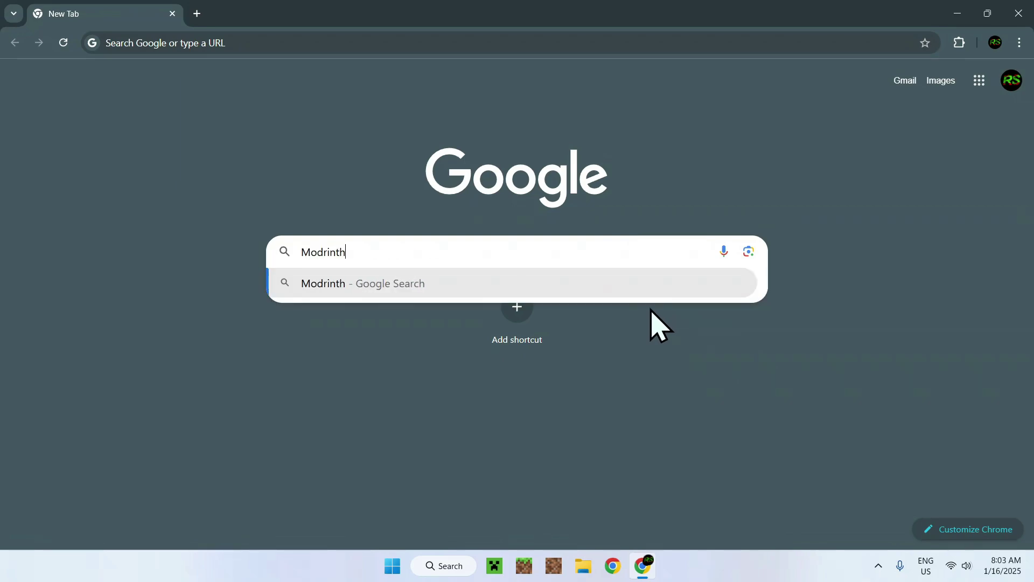
key("Return")
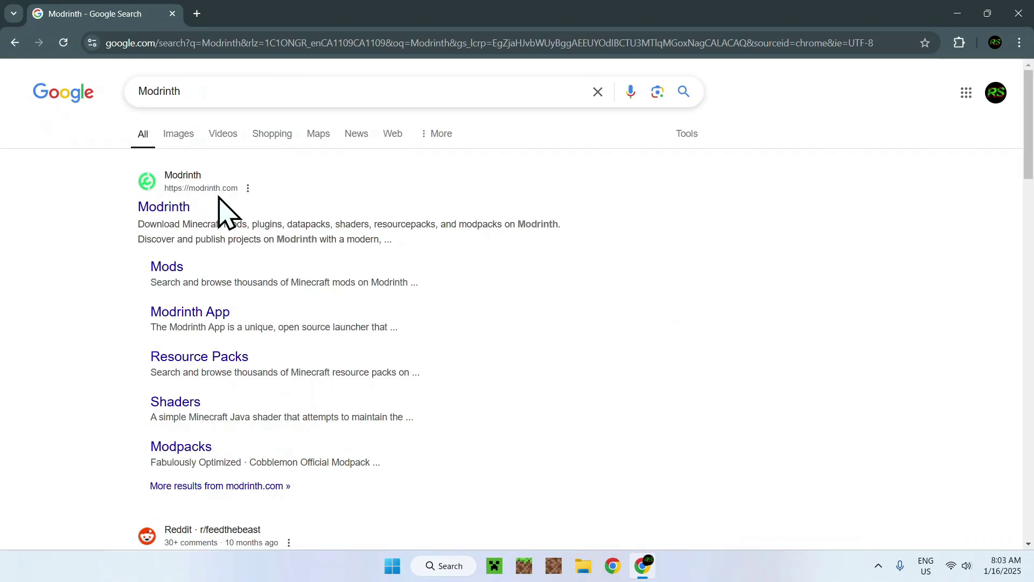
left_click(162, 209)
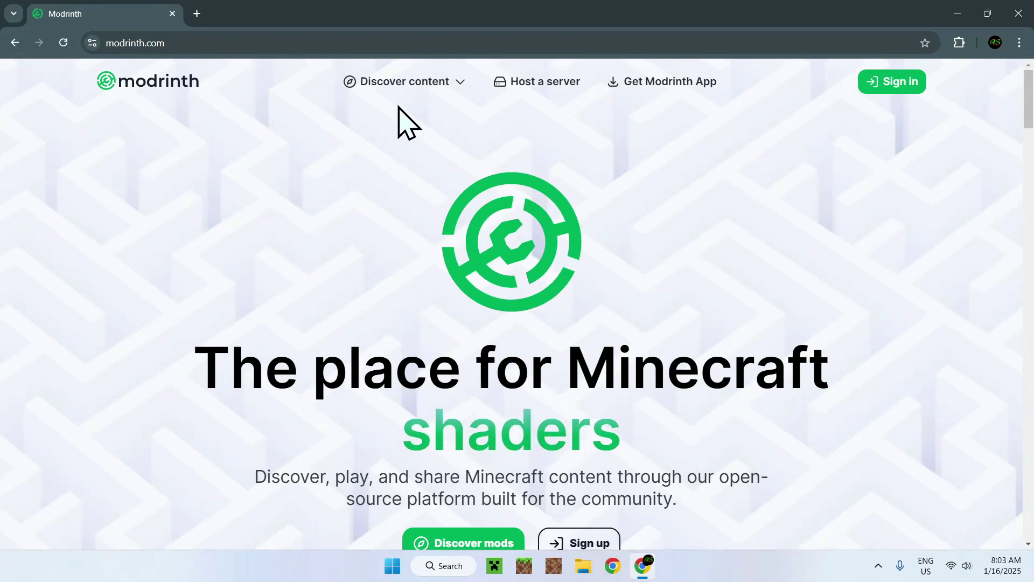
Step: Search Modrinth's shaders category for Solas and open the Solas Shader project page
left_click(397, 82)
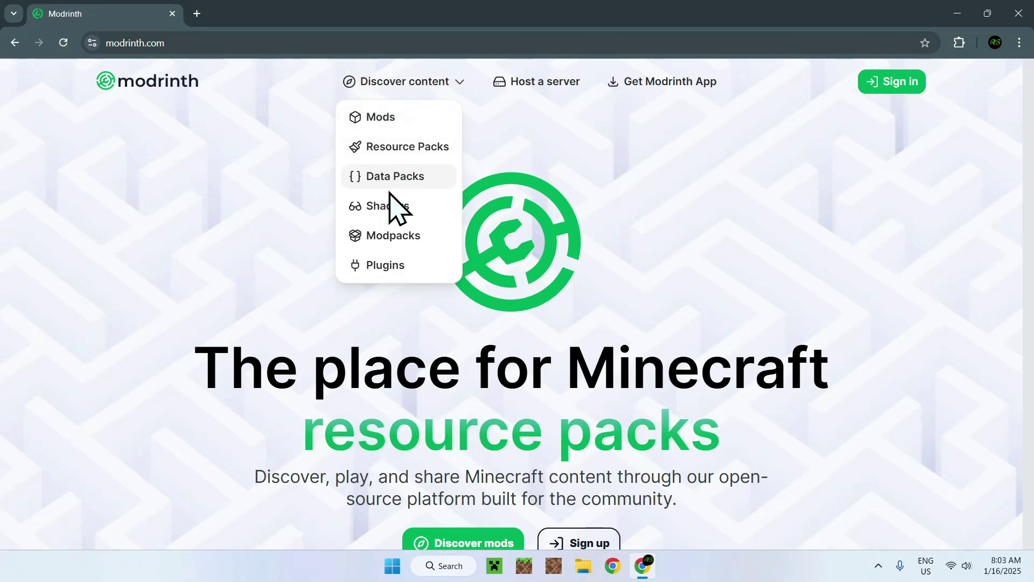
left_click(386, 207)
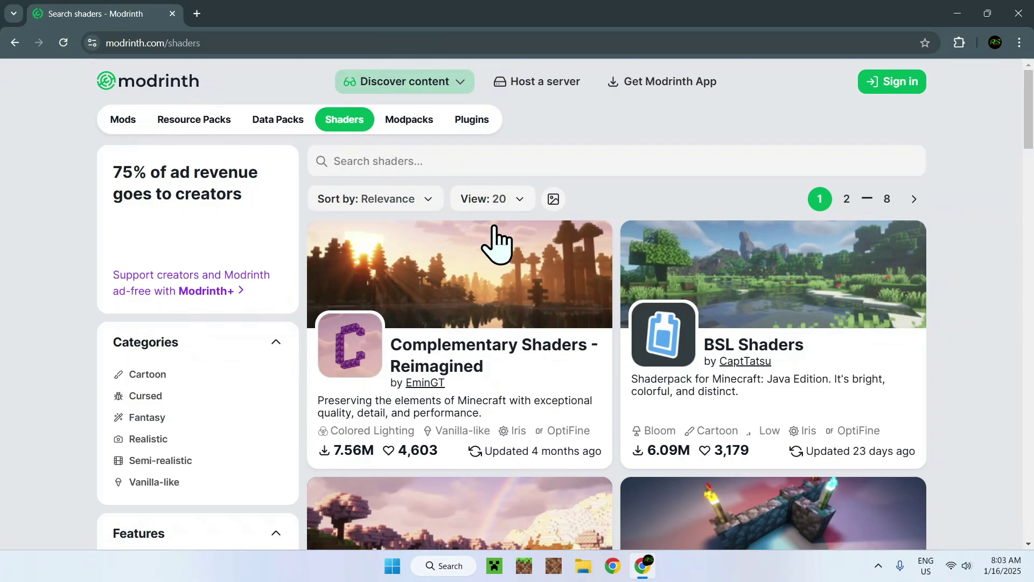
left_click(592, 159)
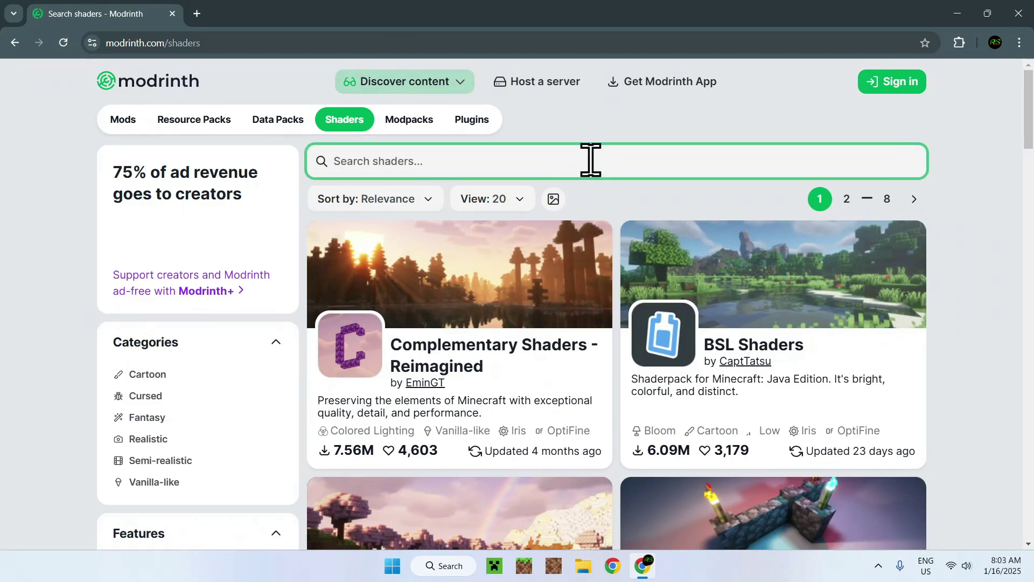
type("Solas")
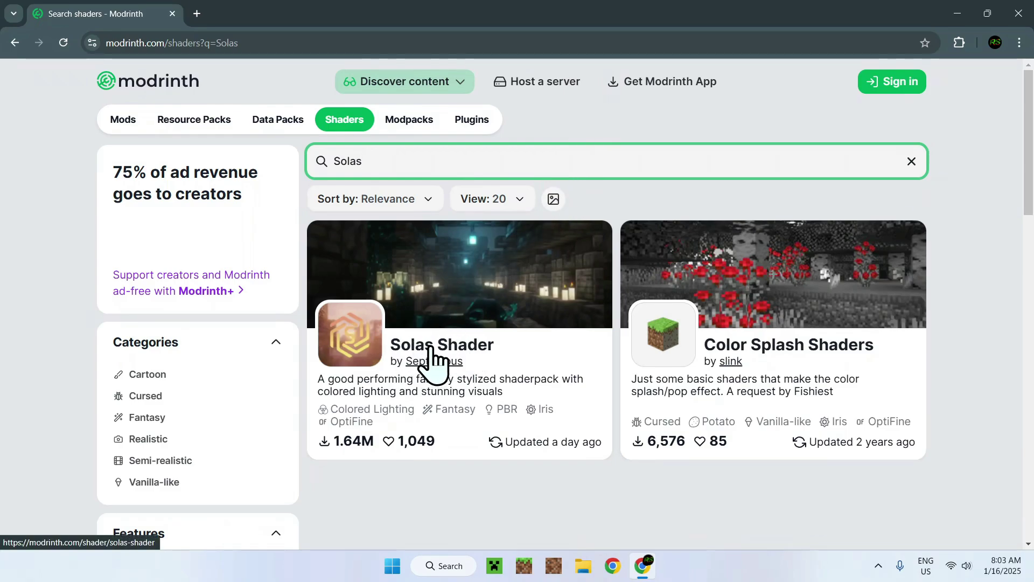
left_click(431, 364)
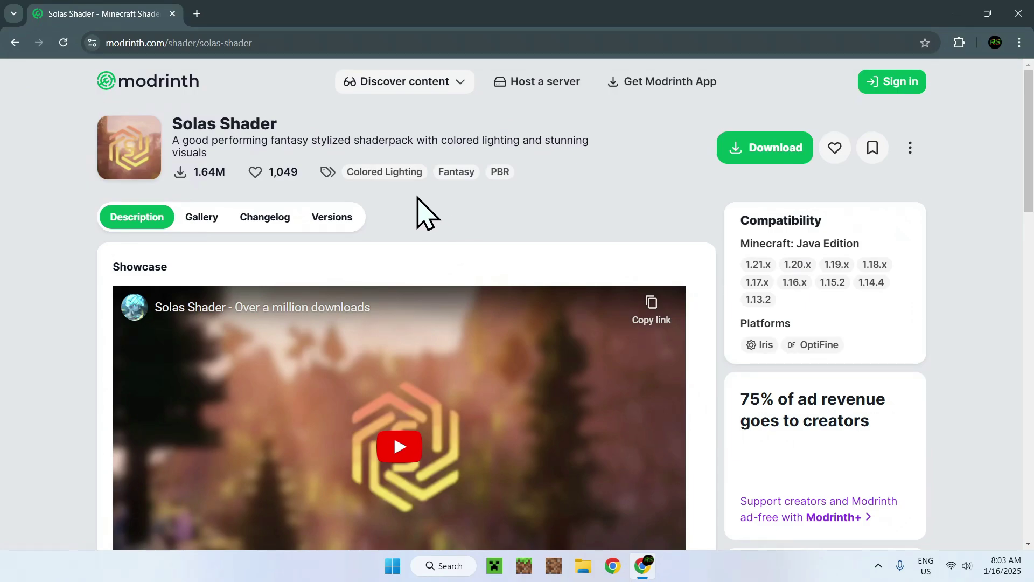
Step: Filter the Solas Shader versions by game version 1.21.4 and download version 2.6
left_click(330, 219)
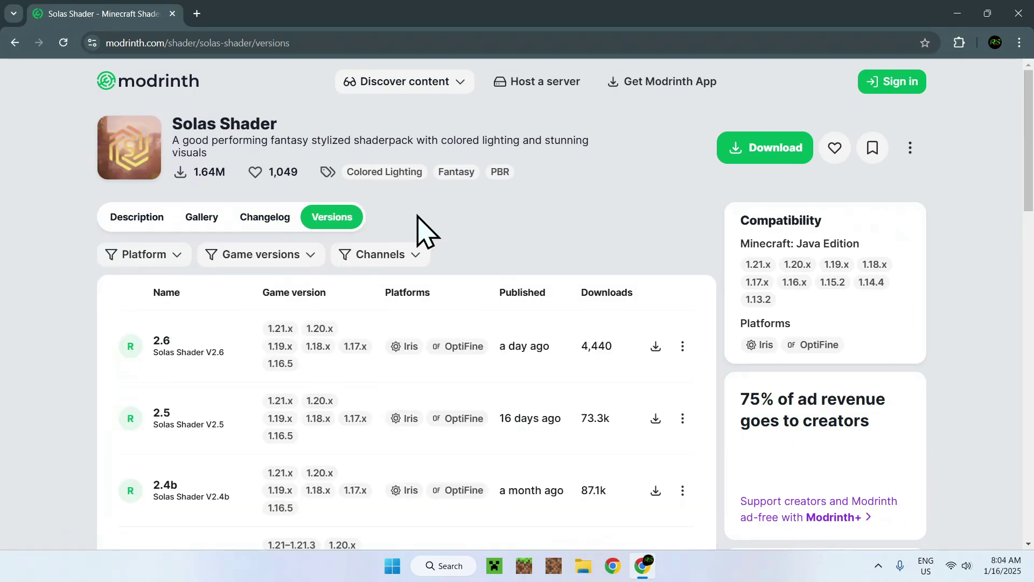
left_click(272, 256)
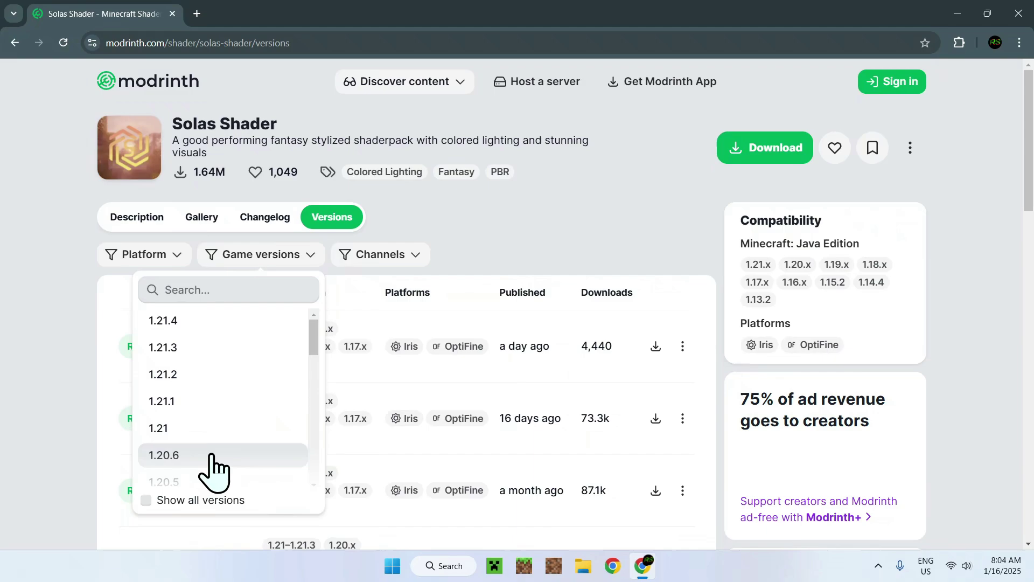
left_click(212, 323)
left_click(535, 236)
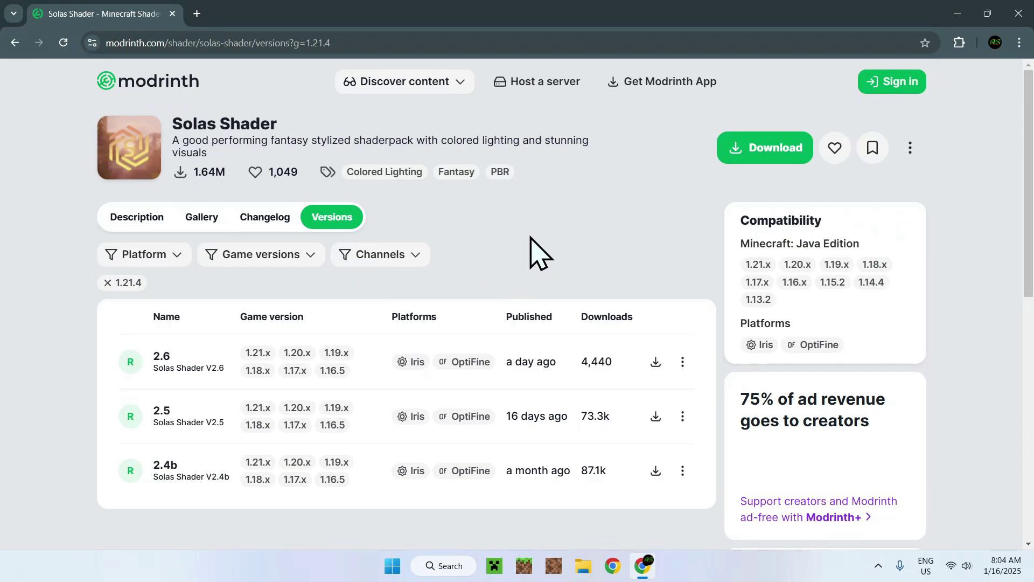
left_click(655, 362)
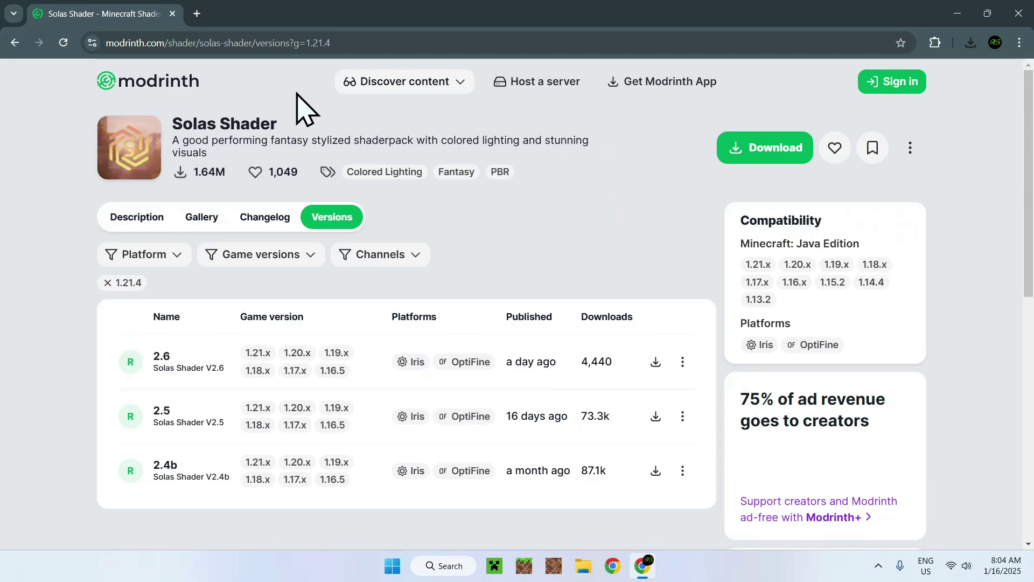
Step: Search Google for Iris Shaders in a new browser tab
left_click(198, 14)
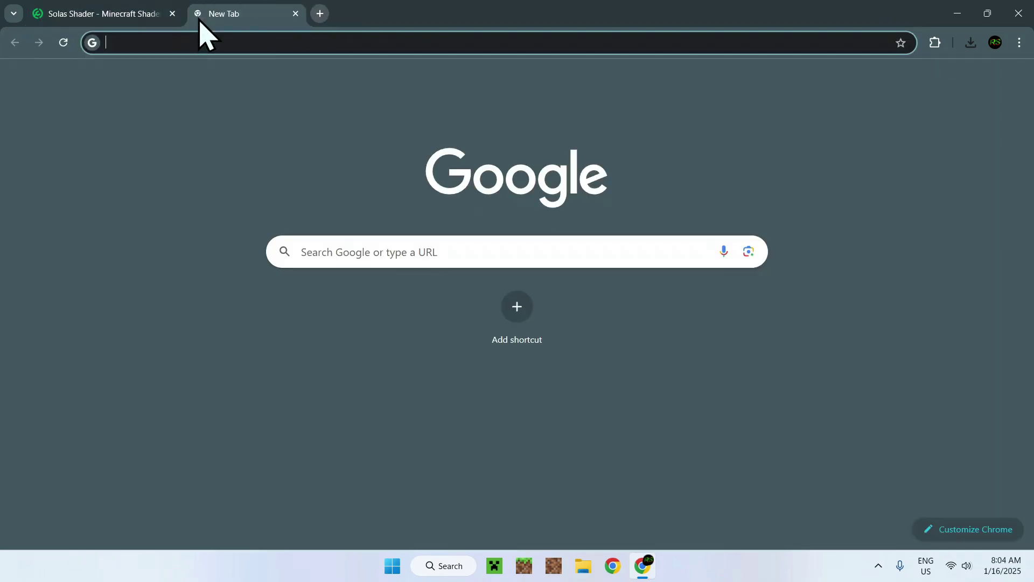
left_click(341, 249)
type("Ir")
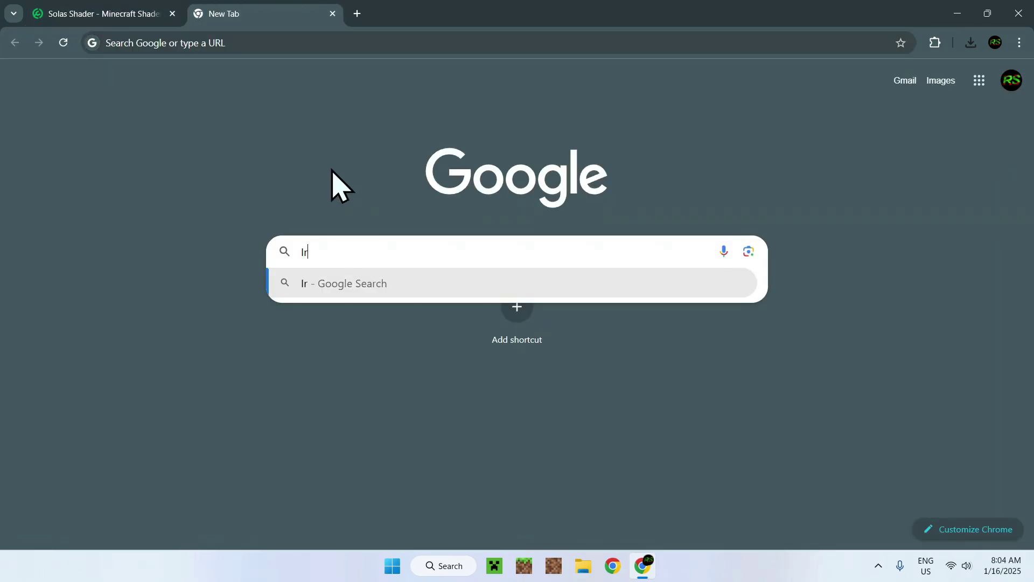
type("is Shaders")
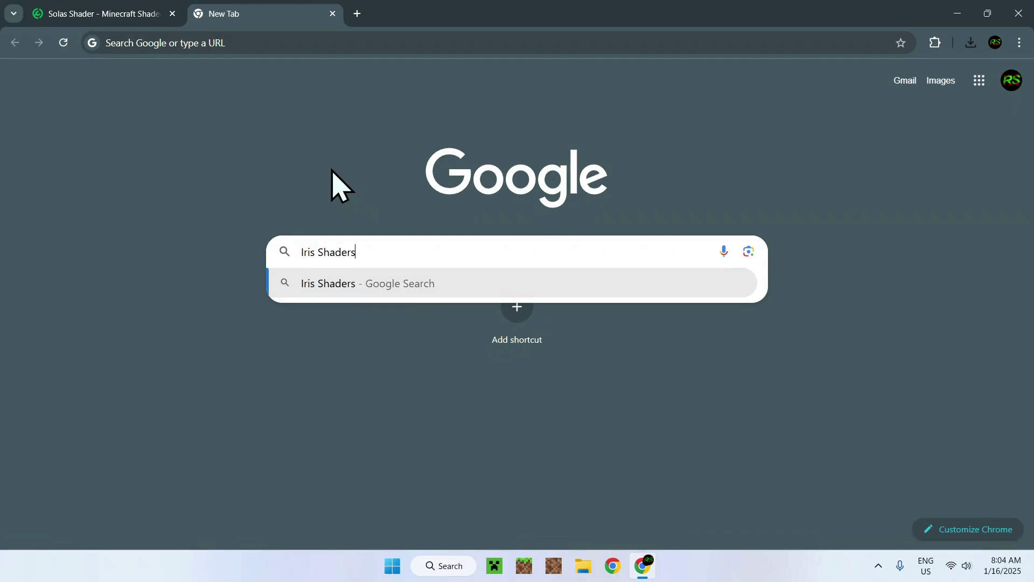
key("Return")
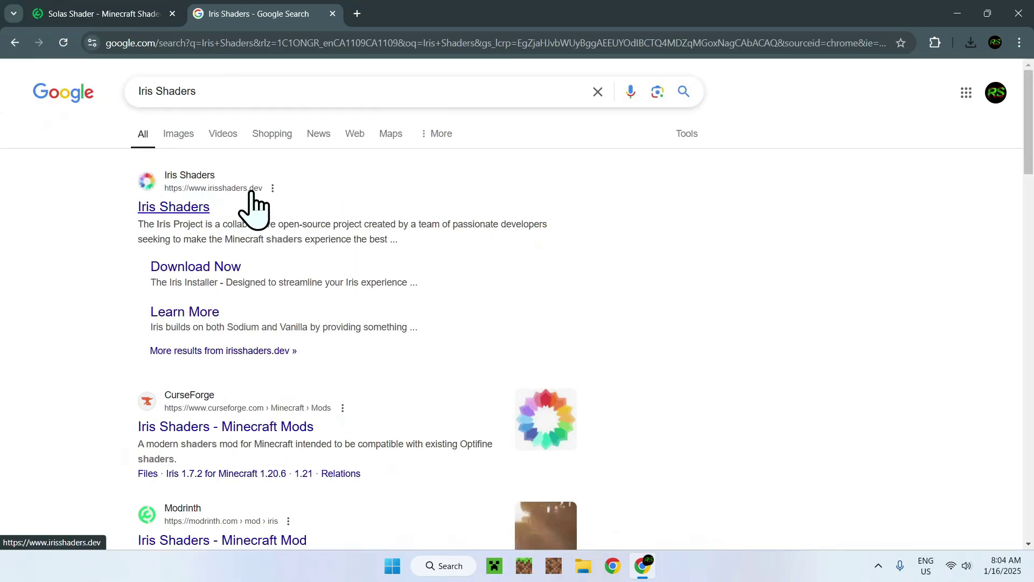
Step: Open the irisshaders.dev site and download the Iris installer as the universal JAR
left_click(170, 210)
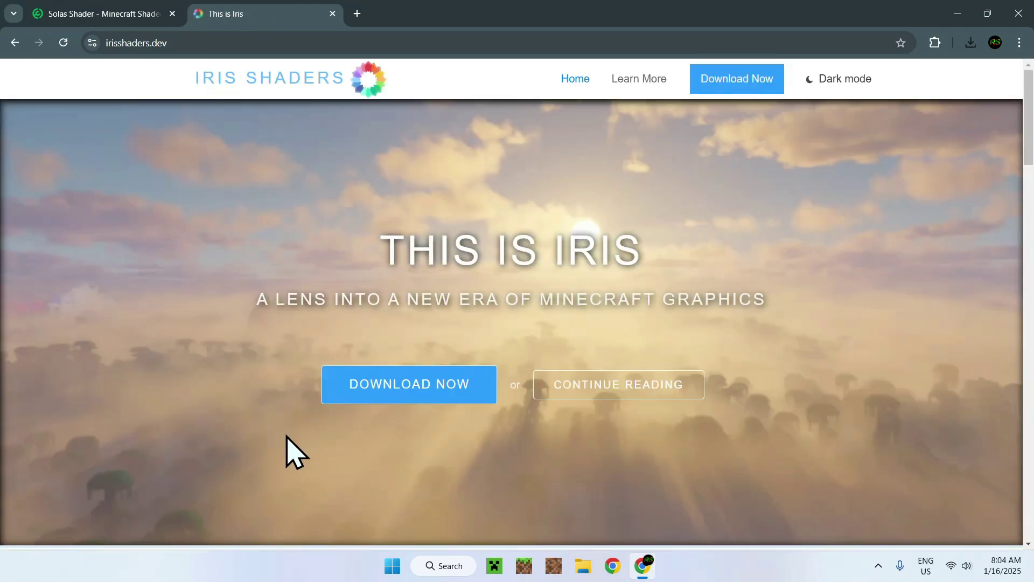
left_click(400, 398)
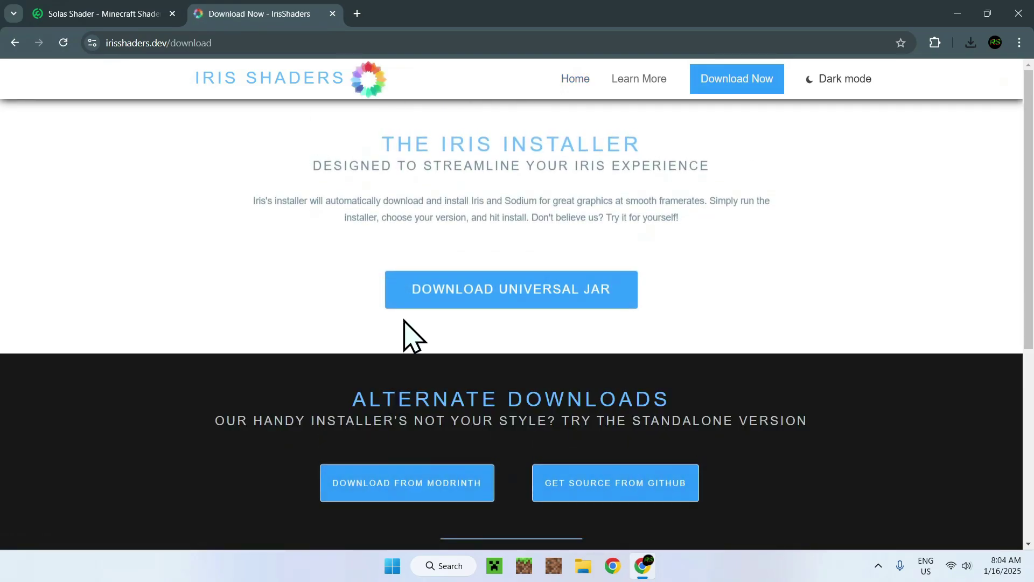
left_click(507, 305)
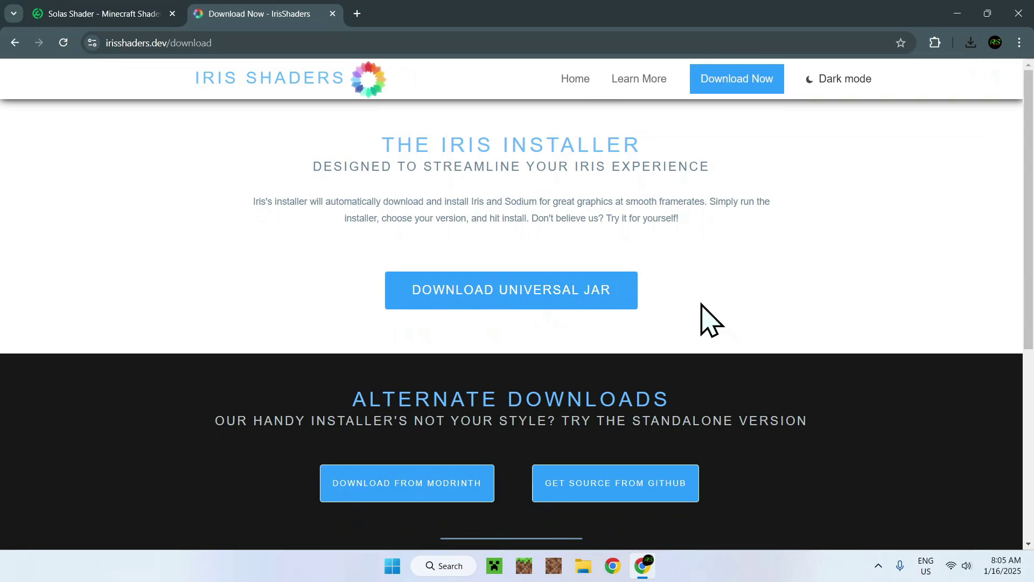
Step: Search for JDK 23 in a new browser tab, open Oracle's Java Downloads page and accept all cookies
left_click(356, 15)
left_click(367, 252)
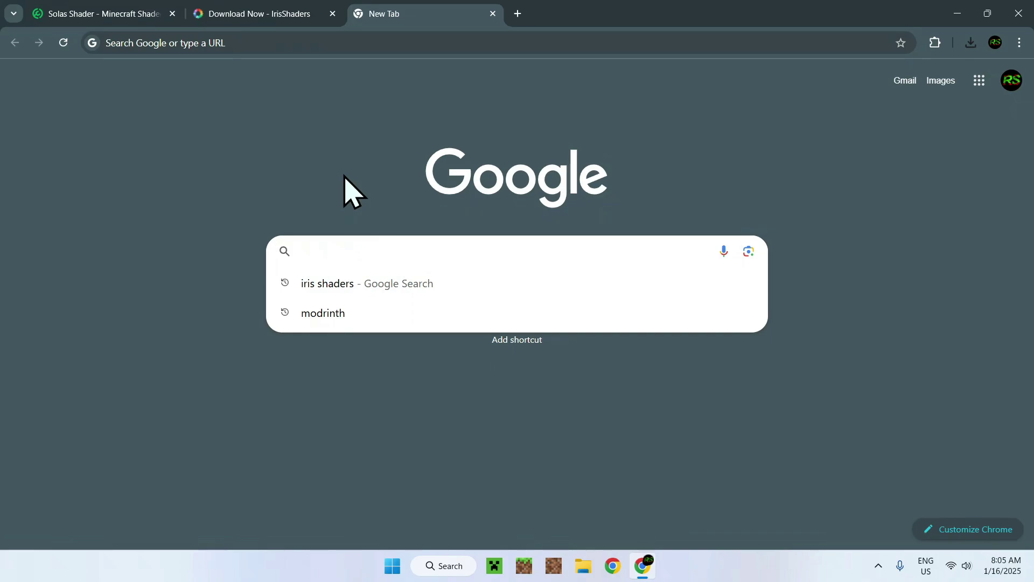
type("JDK")
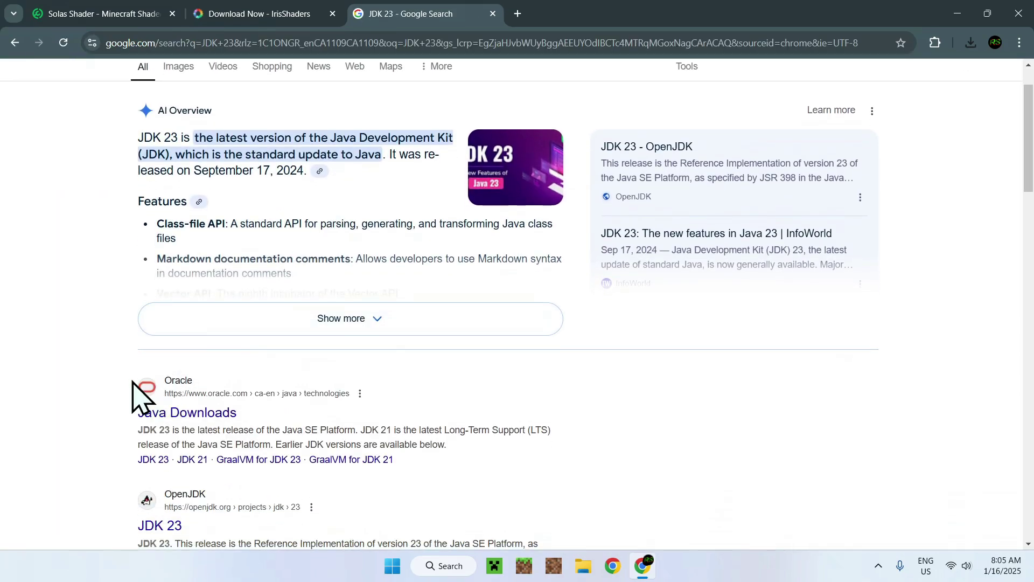
left_click(178, 419)
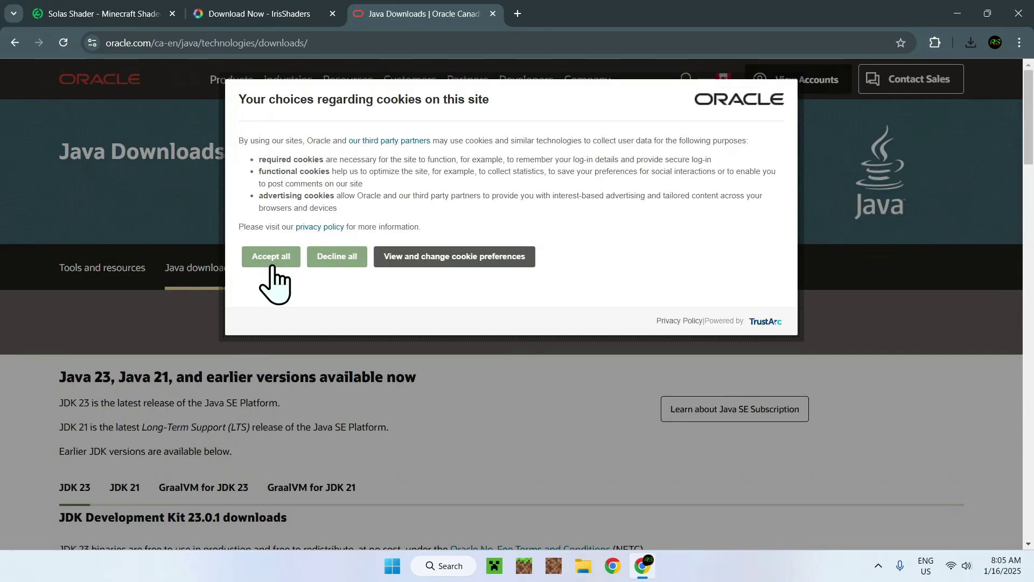
left_click(268, 260)
Step: Locate the x64 Installer among the JDK 23 downloads for Windows, and close the browser
scroll(253, 382, "down", 2)
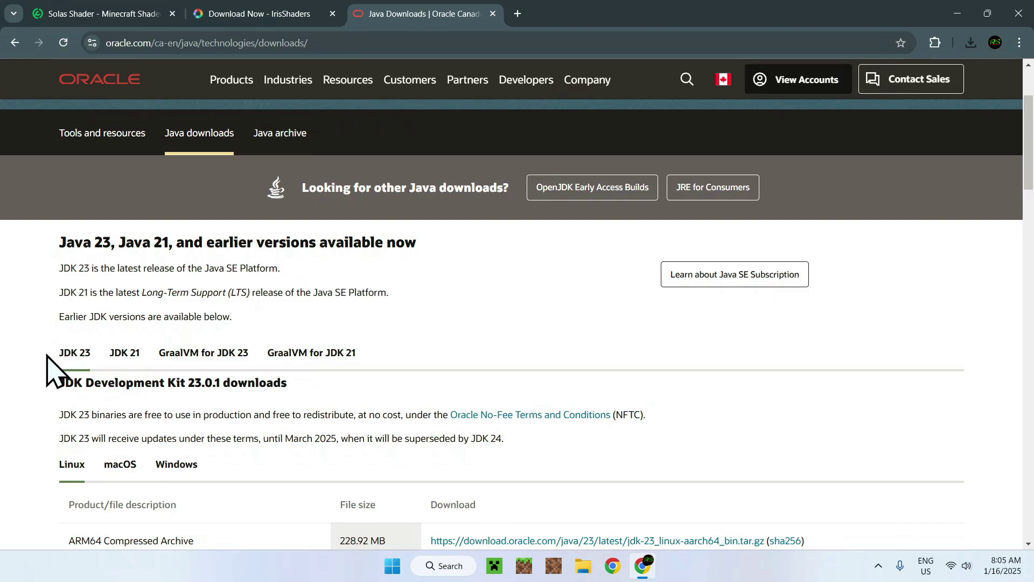
scroll(41, 367, "down", 3)
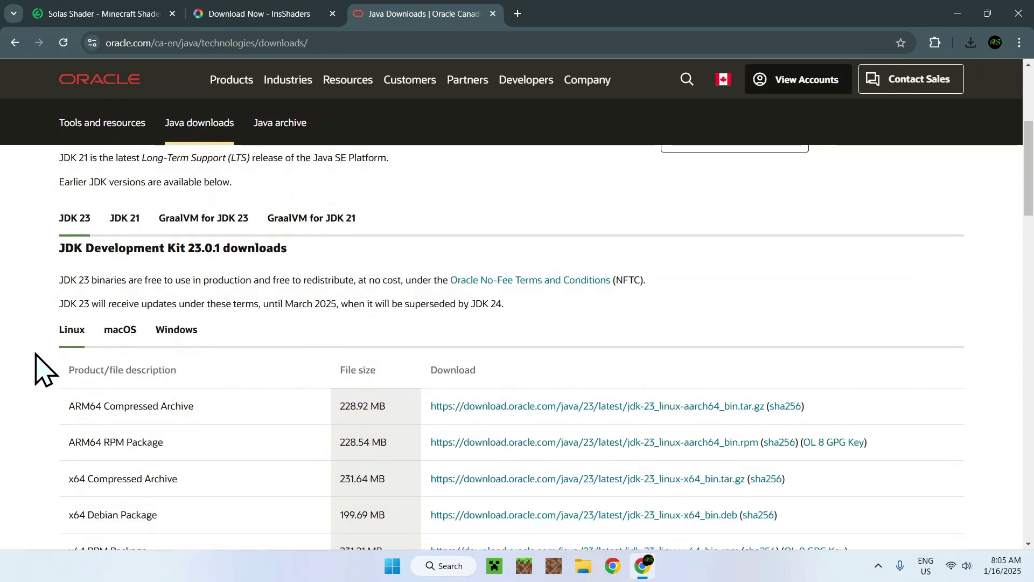
left_click(170, 341)
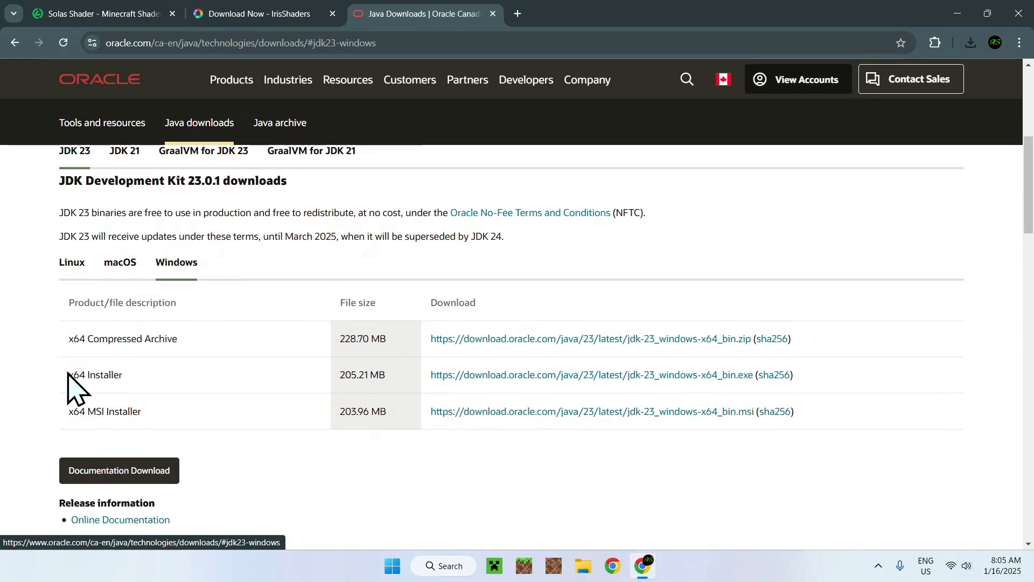
left_click_drag(76, 374, 108, 374)
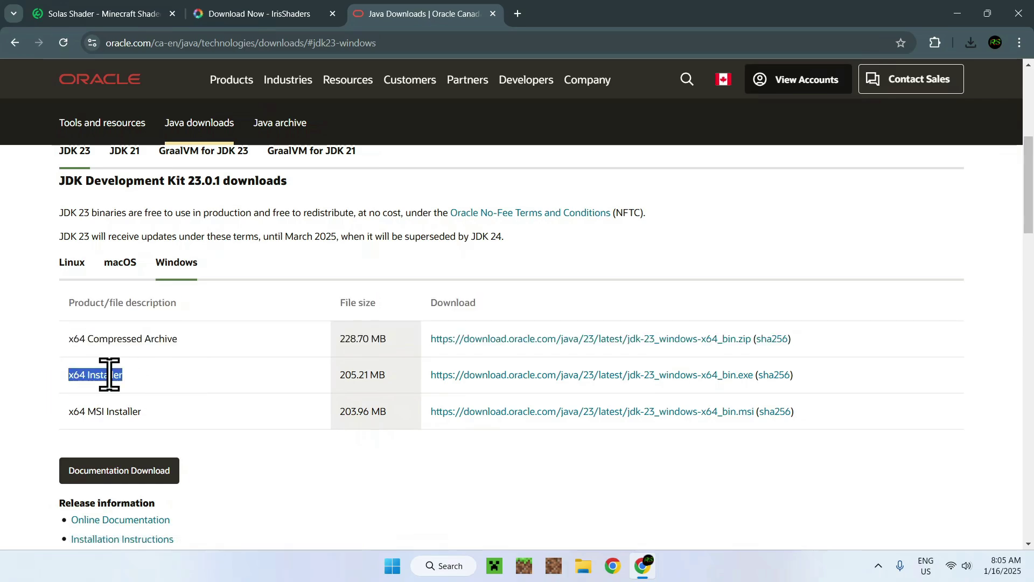
left_click(13, 387)
left_click(1019, 13)
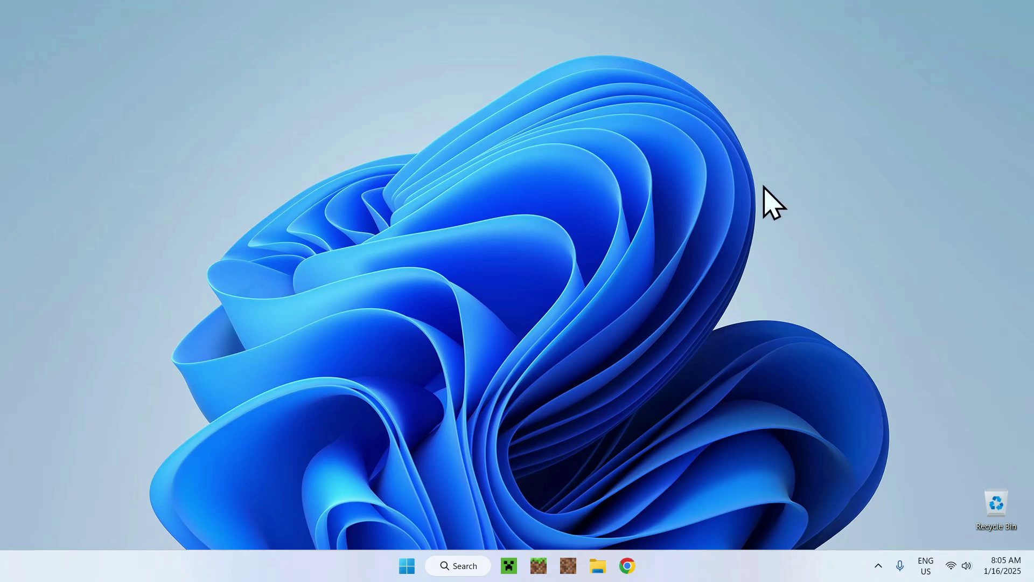
Step: Run Iris-Installer-3.2.1.jar from the Downloads folder, install Iris Only for game version 1.21.4 in .minecraft, and close the installer
left_click(598, 556)
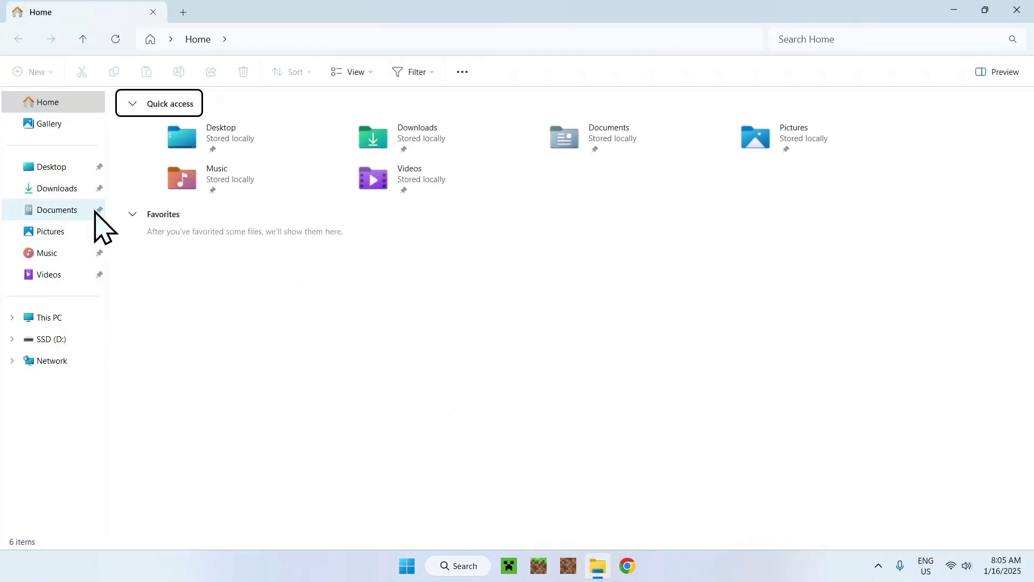
left_click(56, 195)
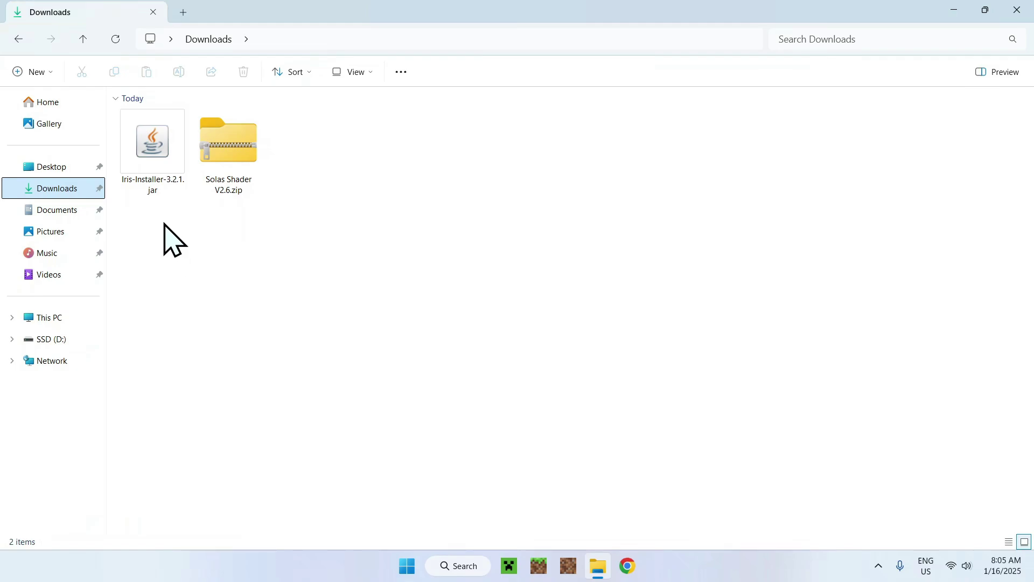
left_click(151, 185)
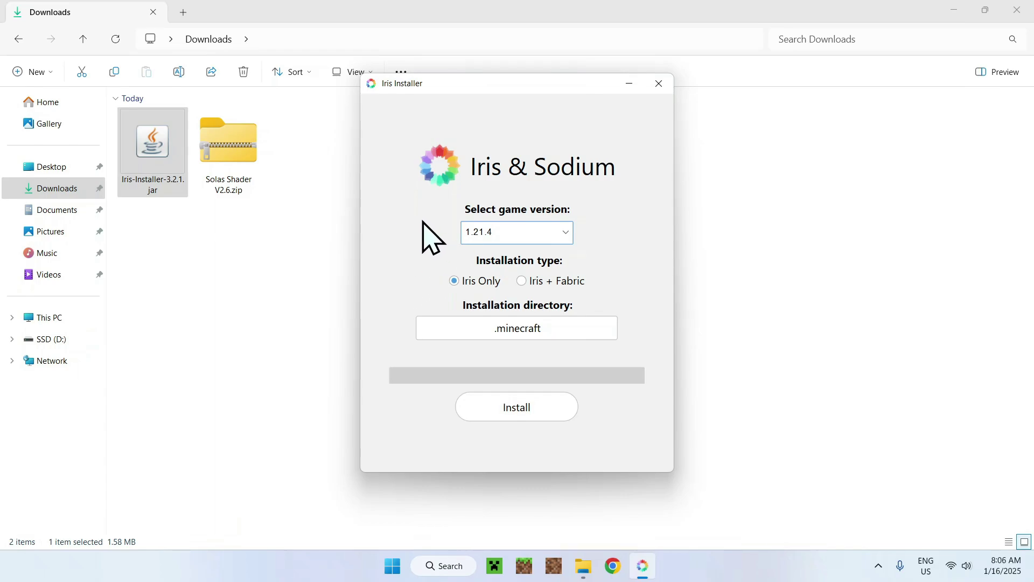
left_click(514, 413)
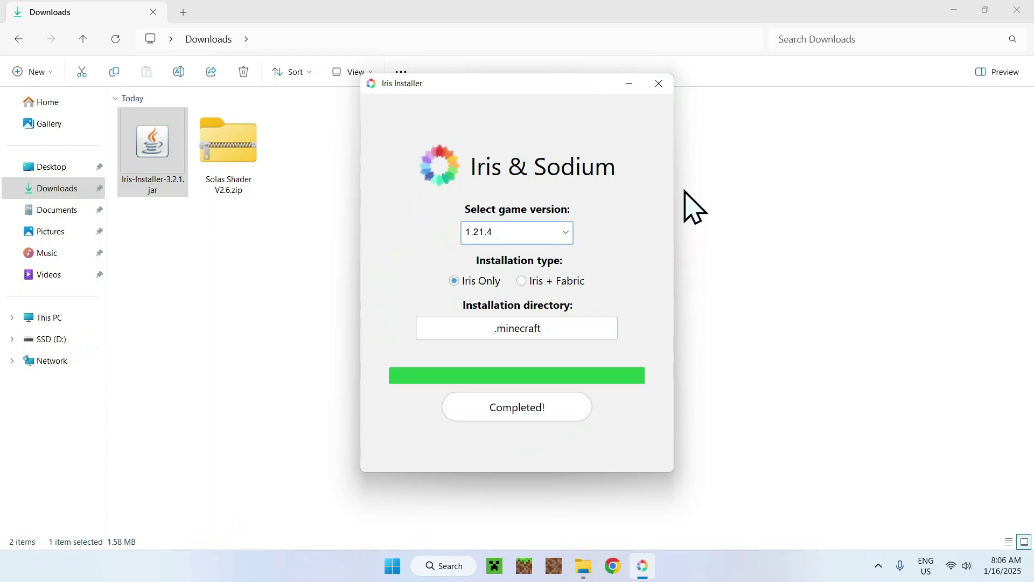
left_click(658, 85)
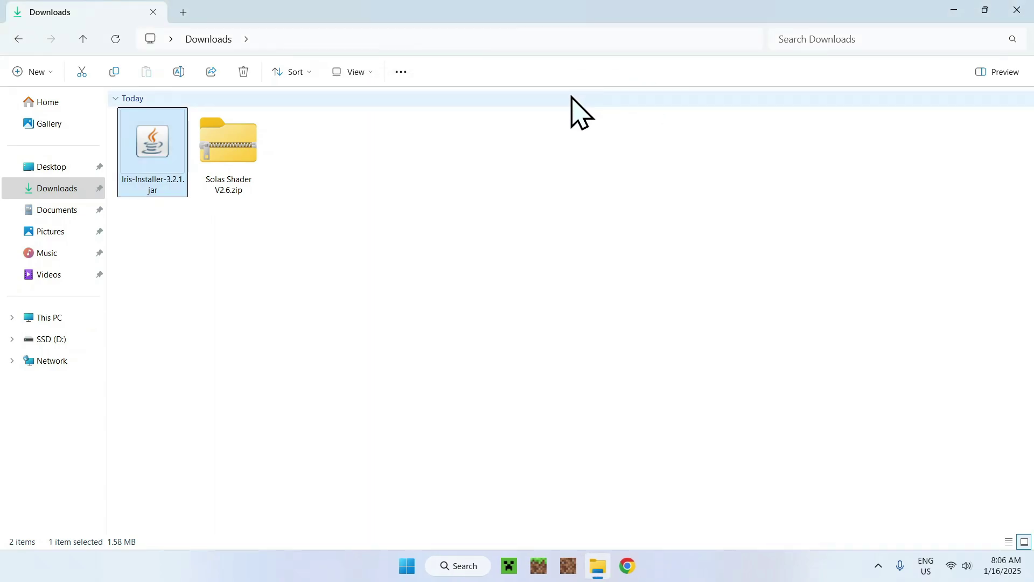
Step: Switch to the Minecraft Launcher, open the game folder of the Iris & Sodium for 1.21.4 installation, and enter its shaderpacks folder
left_click(509, 563)
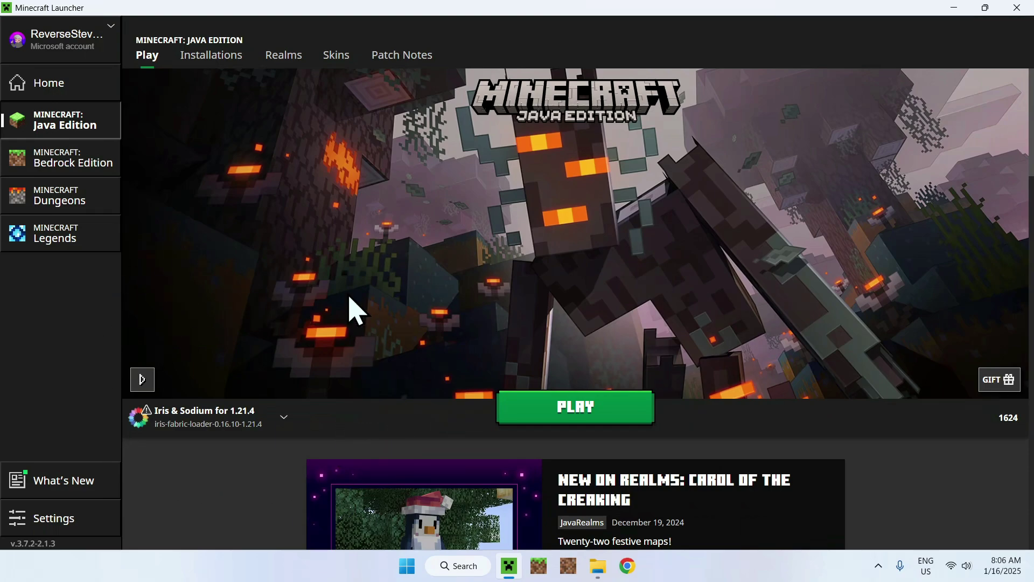
left_click(208, 66)
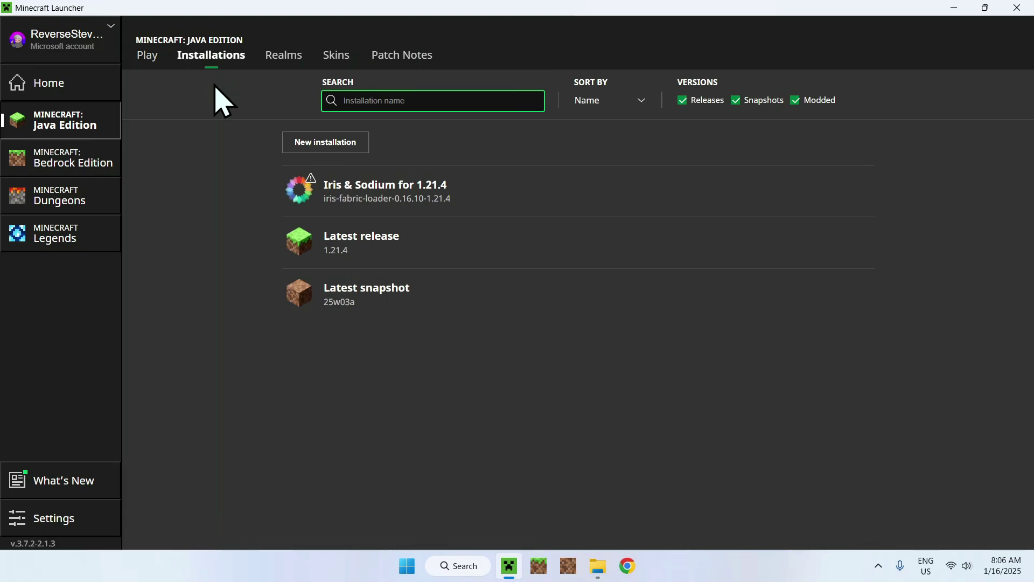
mouse_move(566, 196)
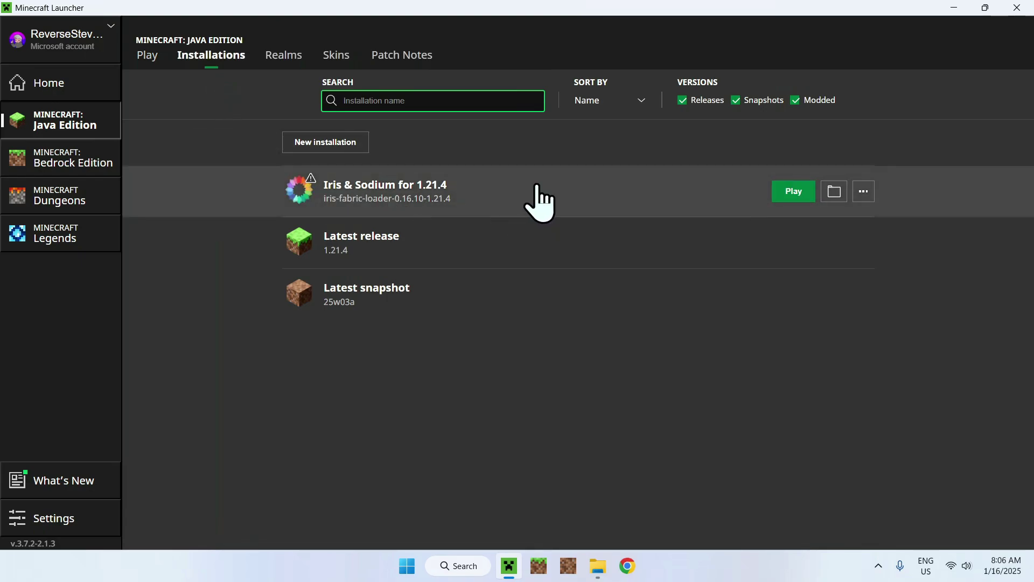
left_click(829, 194)
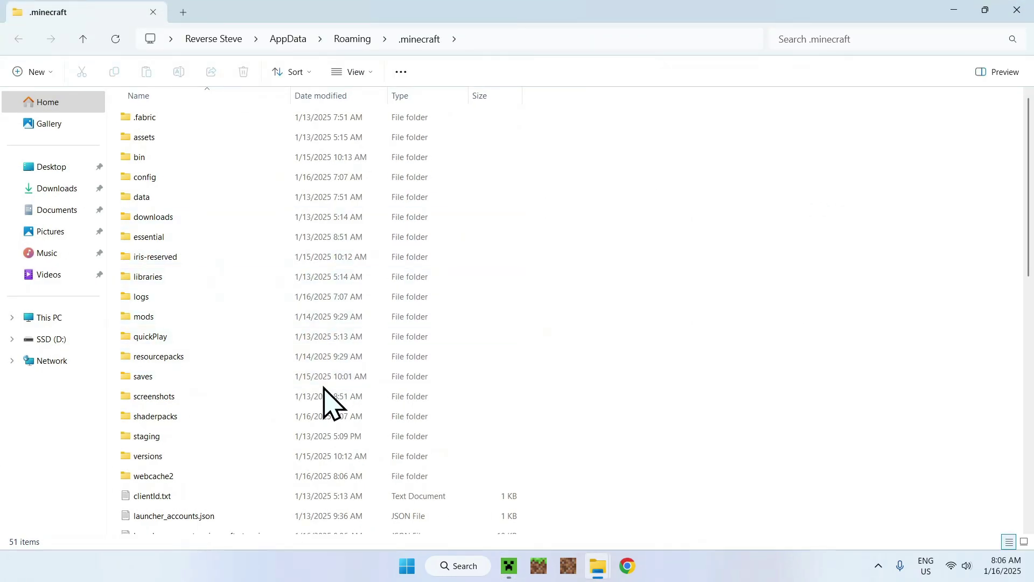
left_click(318, 414)
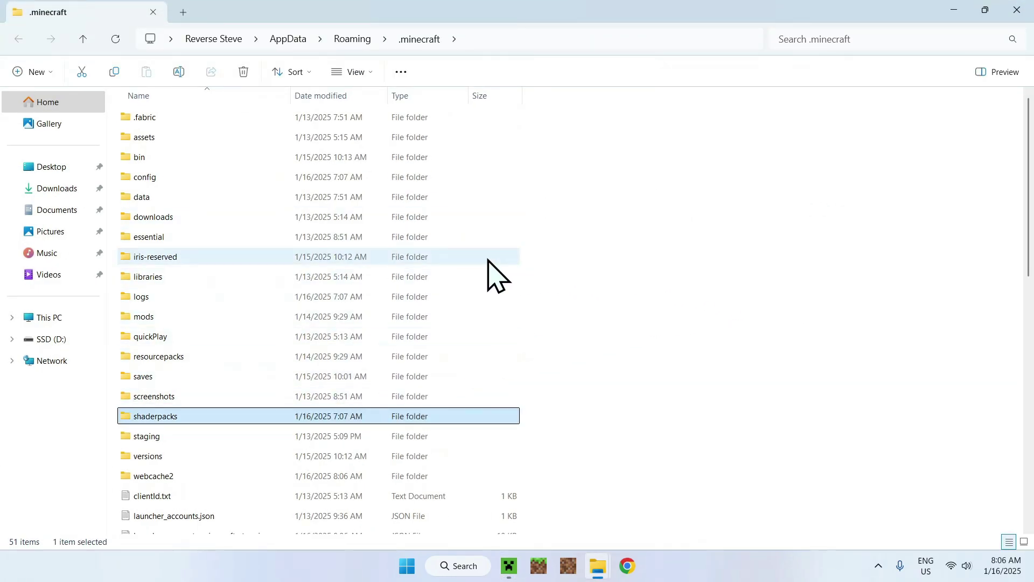
double_click(222, 417)
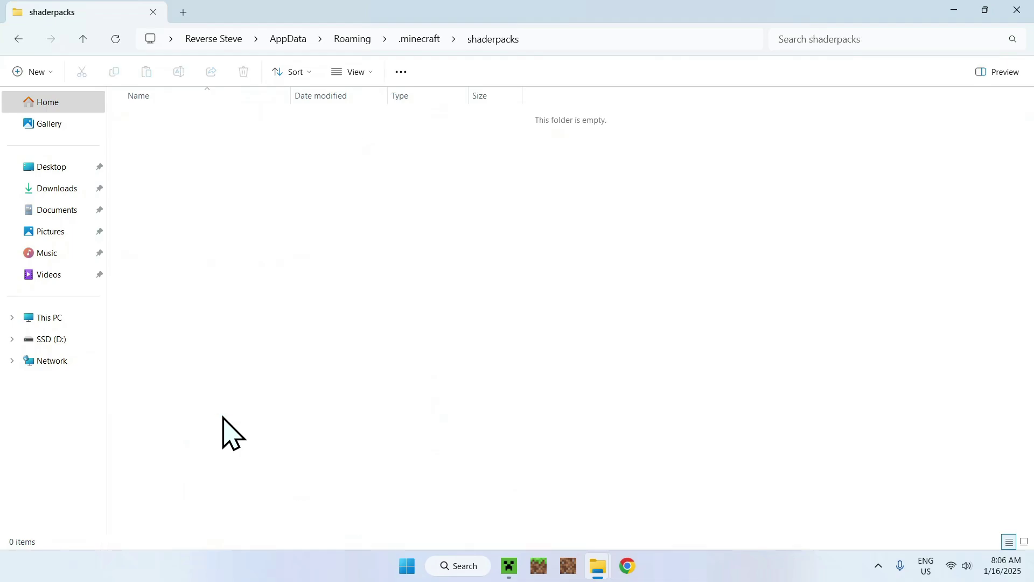
Step: Copy Solas Shader V2.6.zip from the Downloads folder into the shaderpacks folder
left_click(78, 186)
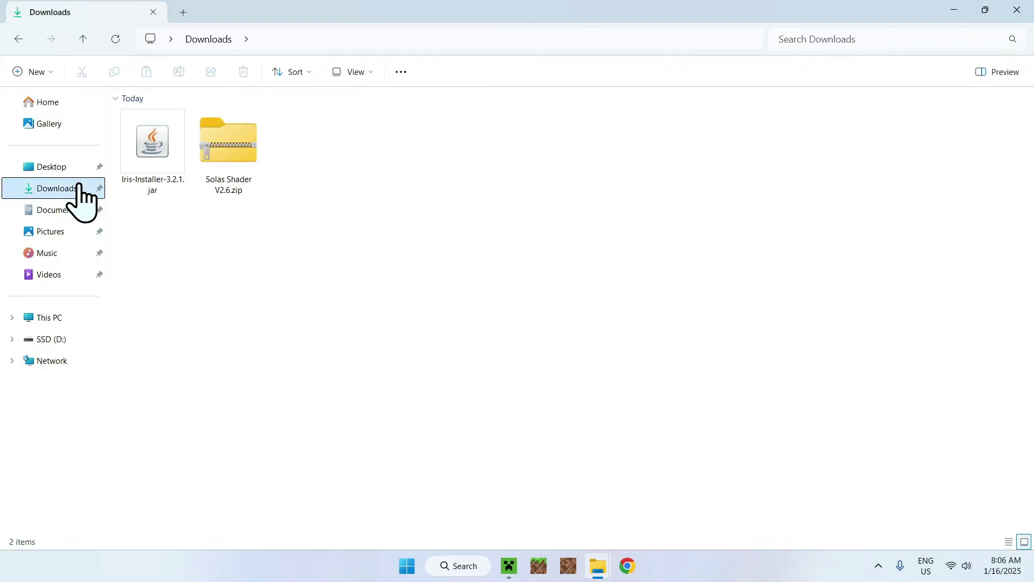
left_click(228, 180)
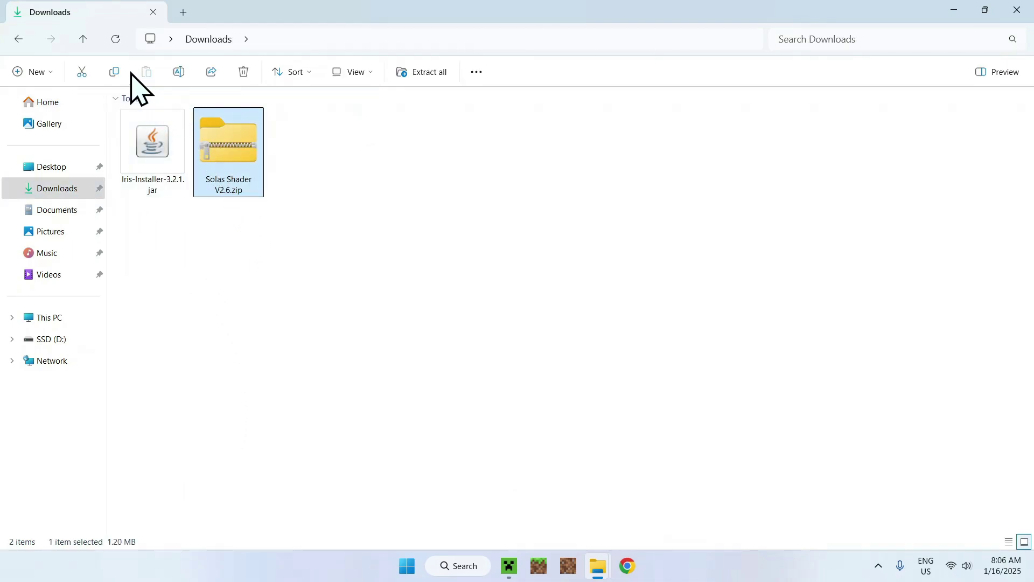
left_click(115, 72)
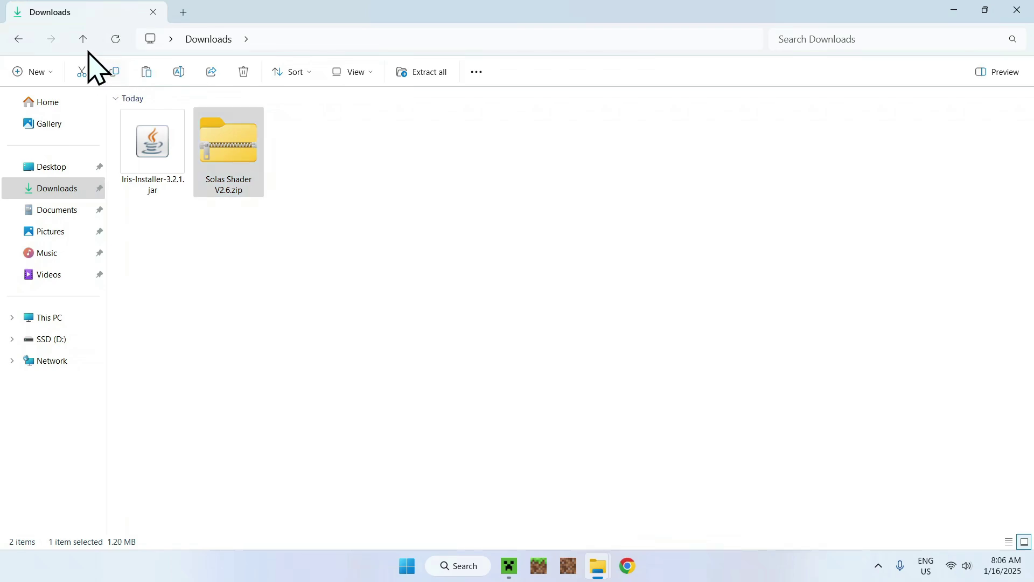
left_click(20, 42)
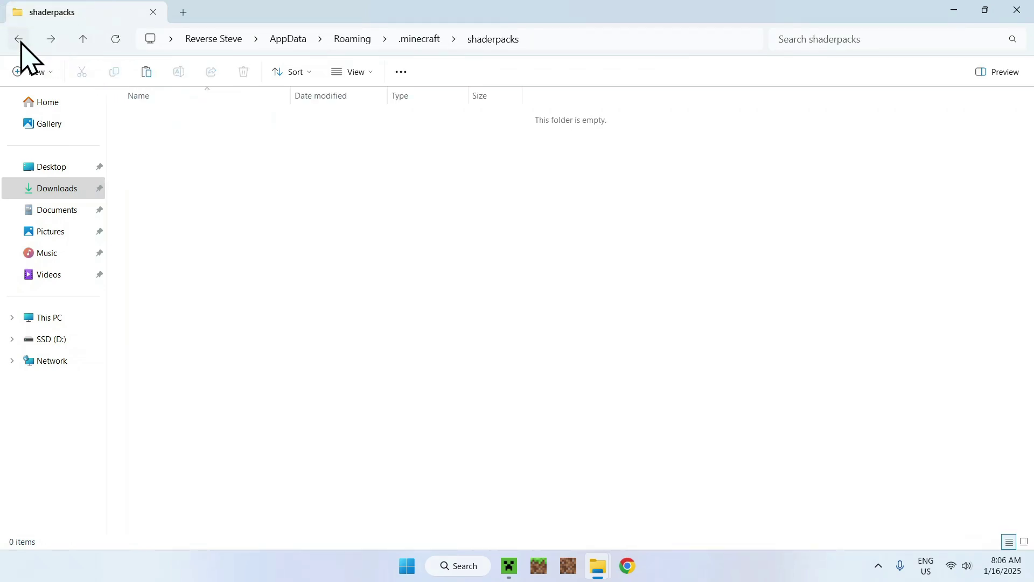
left_click(151, 74)
left_click(254, 153)
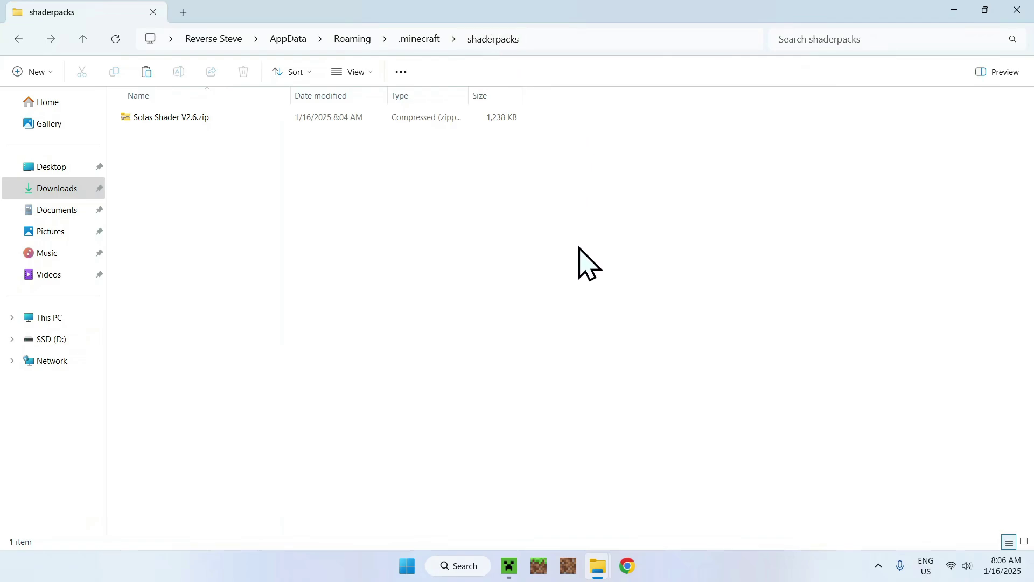
Step: Launch the Iris & Sodium for 1.21.4 installation from the Minecraft Launcher and maximize the game window
left_click(509, 565)
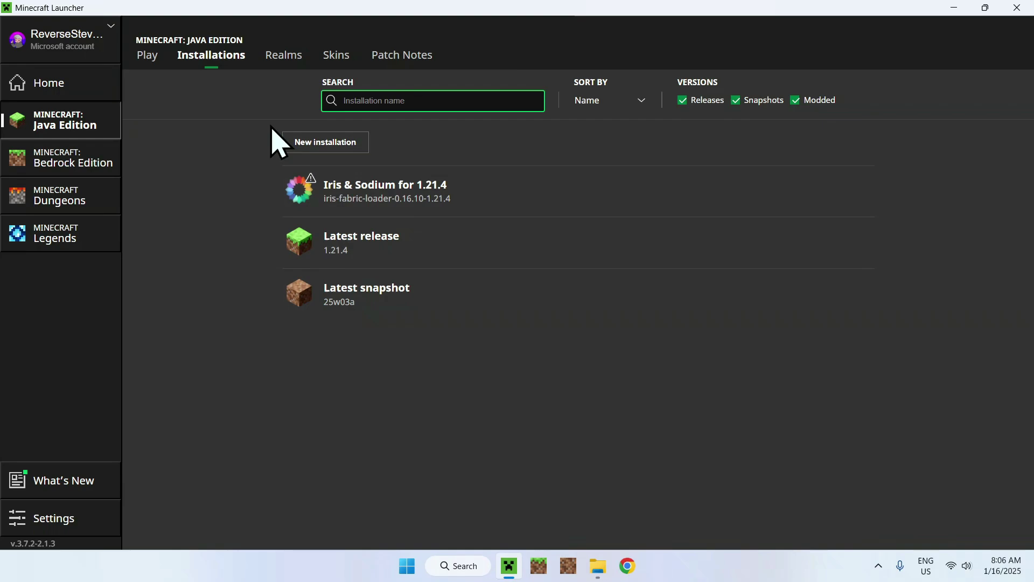
left_click(148, 56)
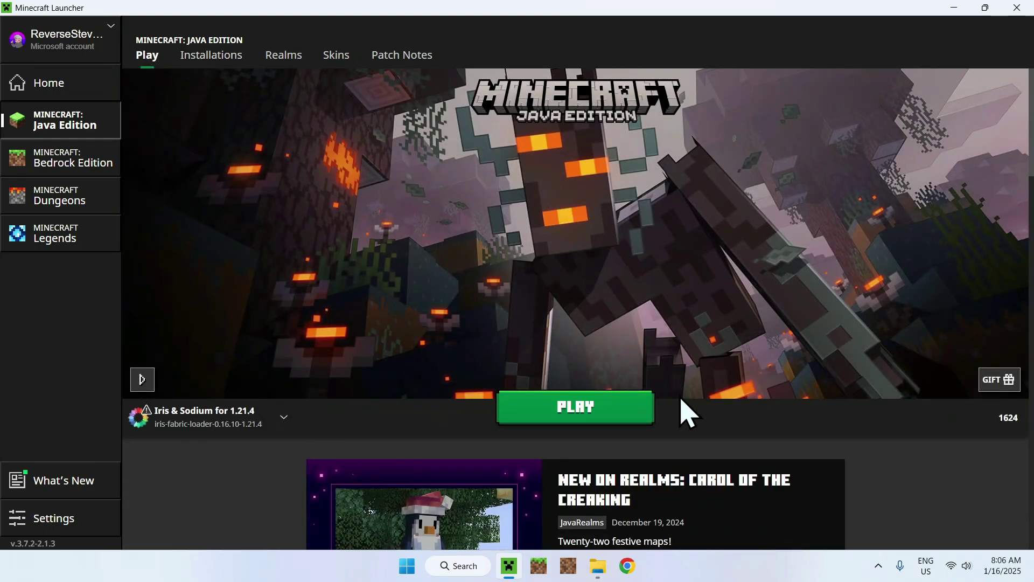
left_click(578, 414)
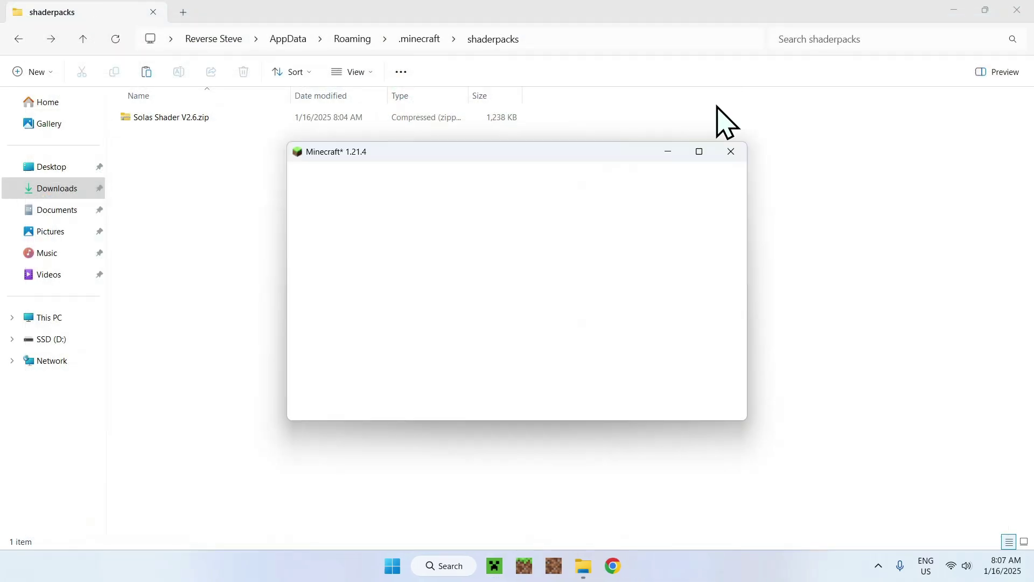
left_click(698, 152)
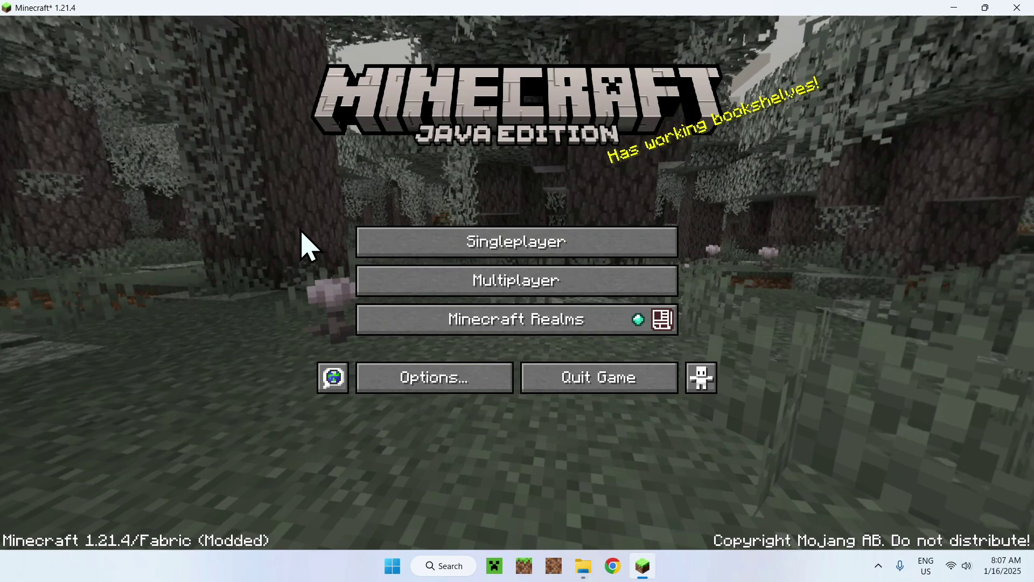
Step: Load the singleplayer world Tutorials and walk forward across the grassland
left_click(377, 242)
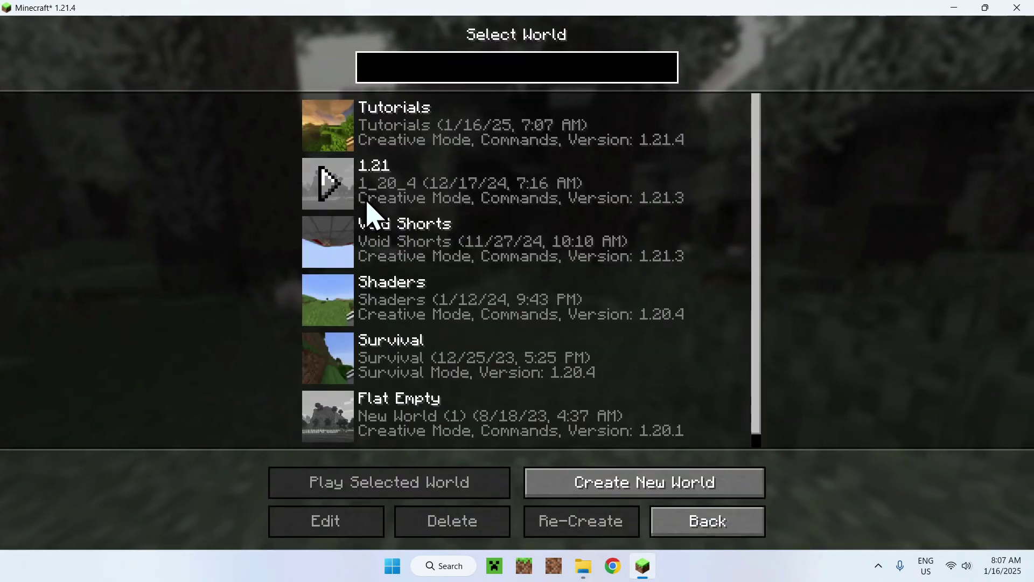
left_click(321, 125)
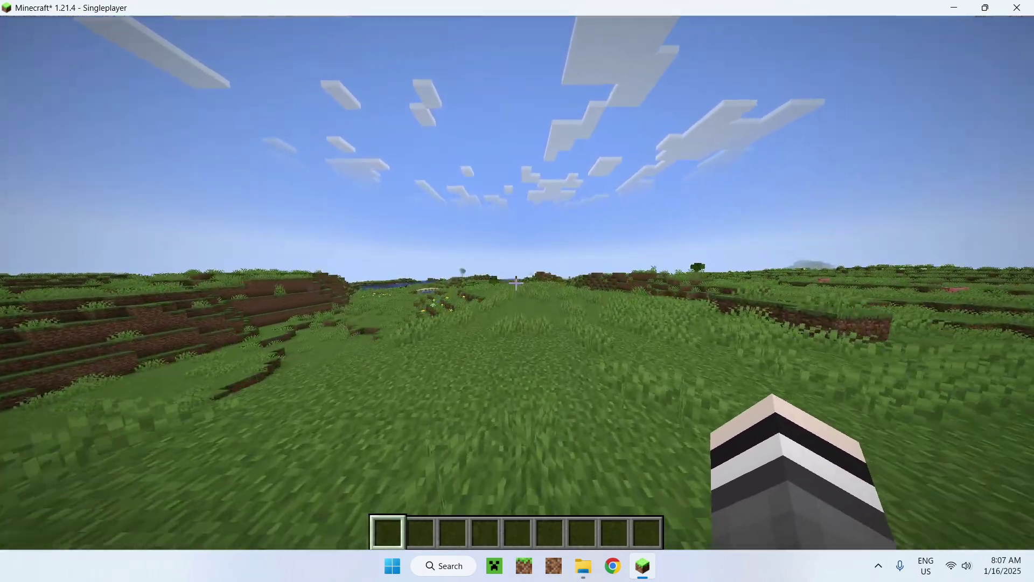
key("w")
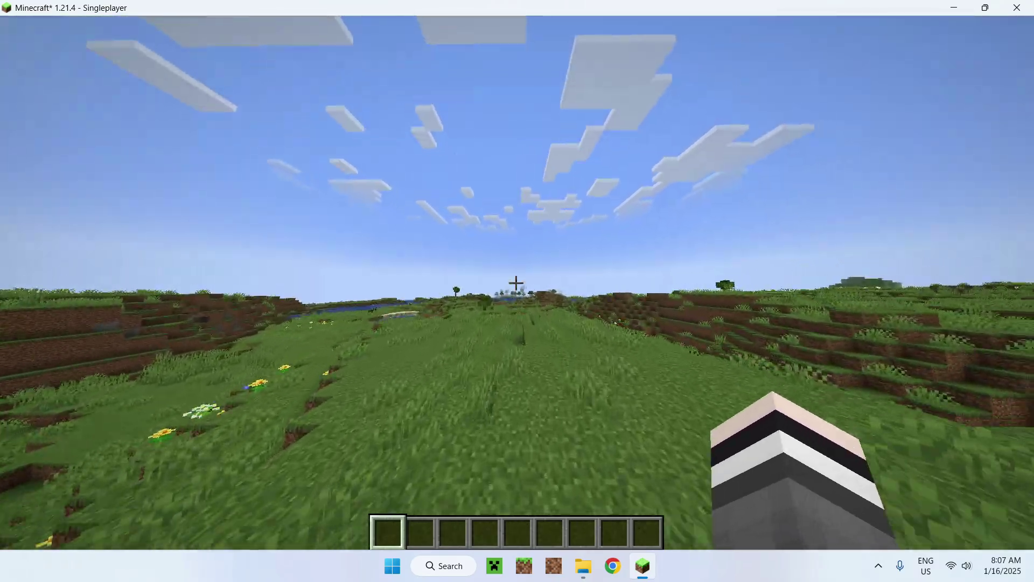
key("w")
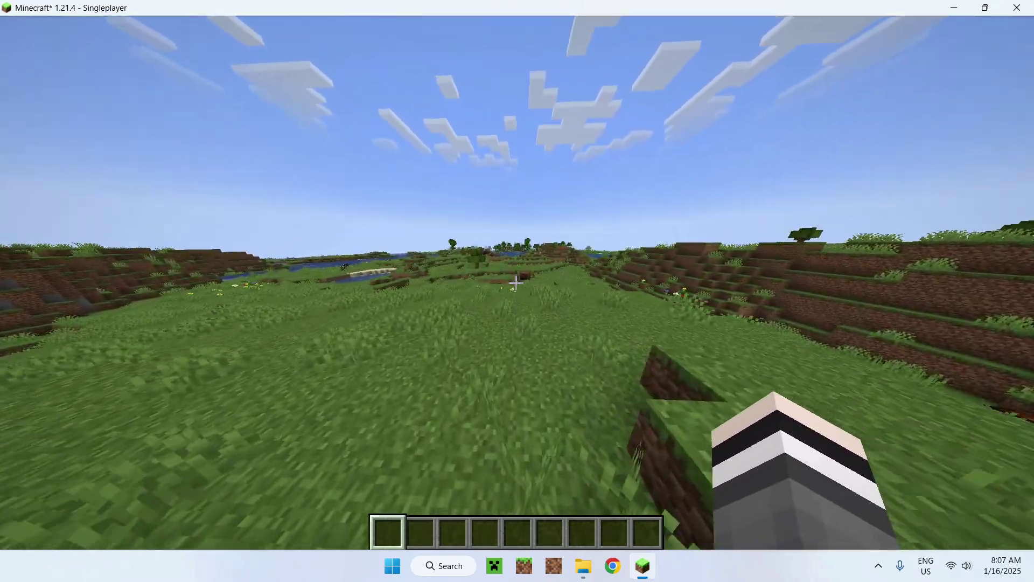
key("w")
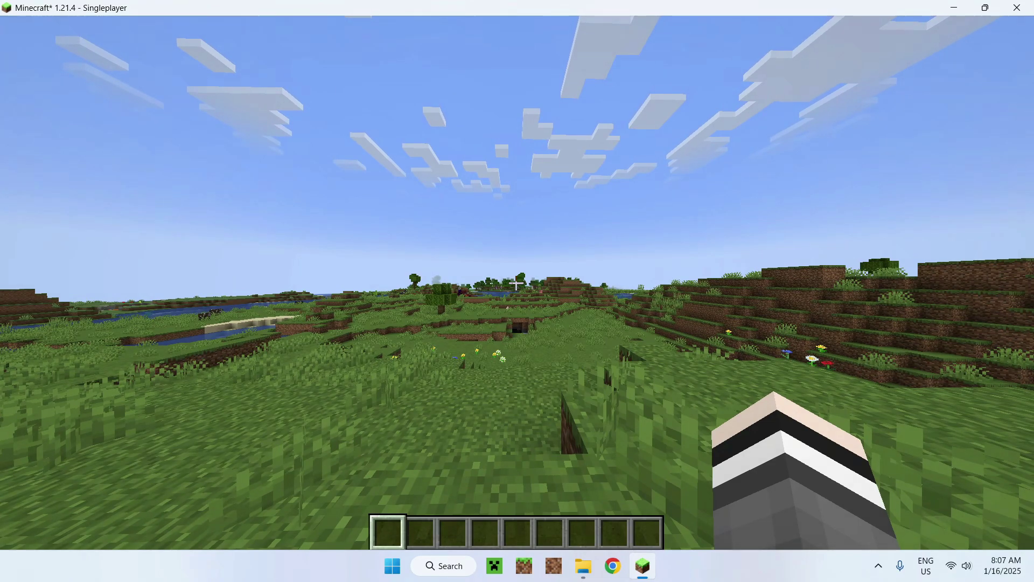
Step: Select Solas Shader V2.6.zip among the shader packs in the video settings, apply it, and return to the game
key("Escape")
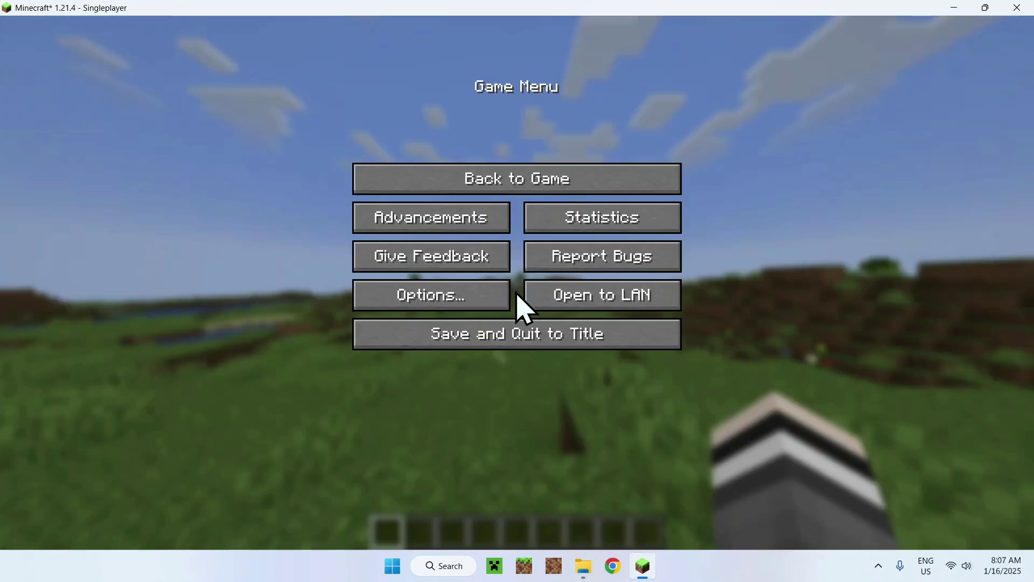
left_click(478, 306)
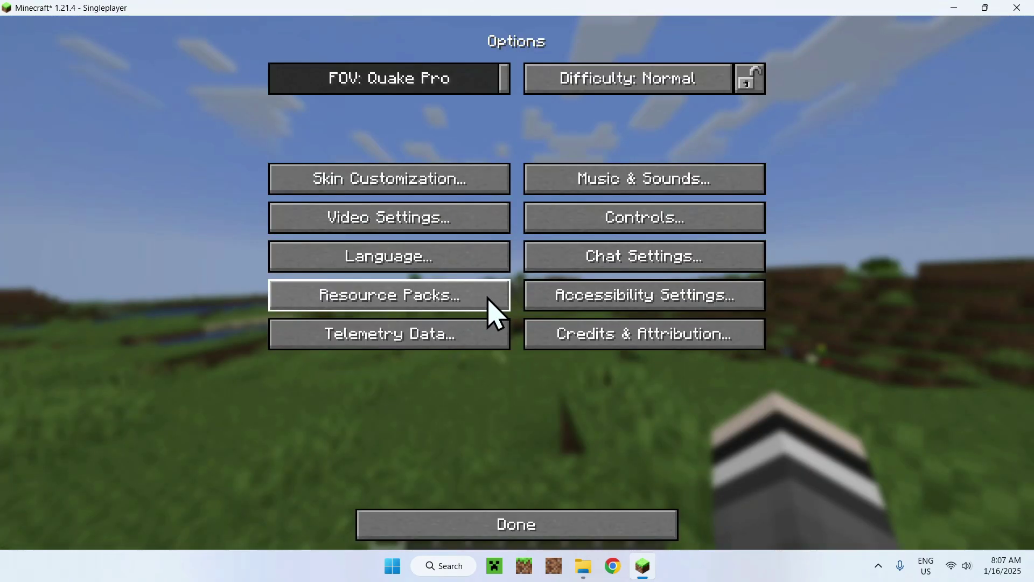
left_click(479, 241)
left_click(702, 417)
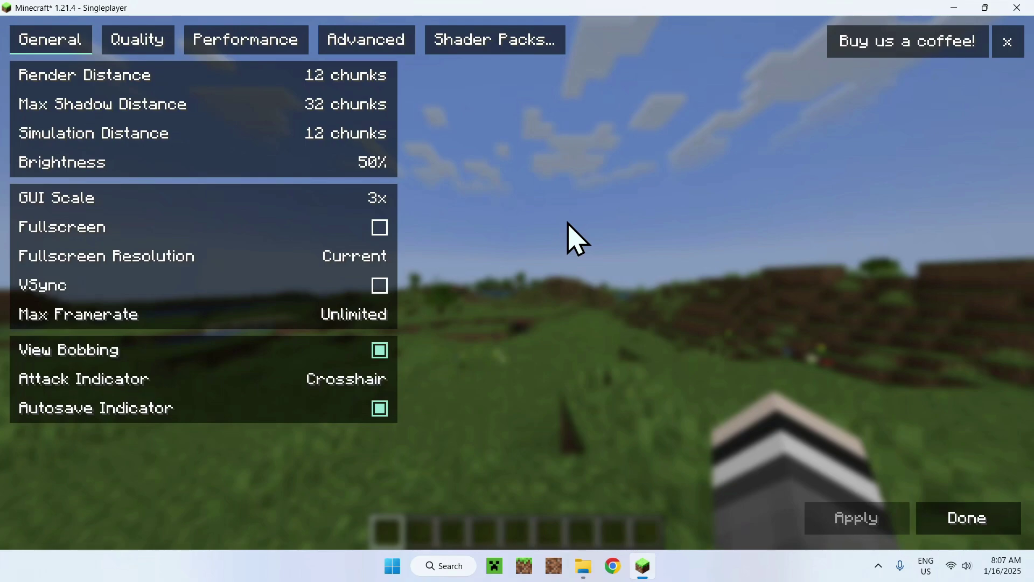
left_click(479, 49)
left_click(484, 127)
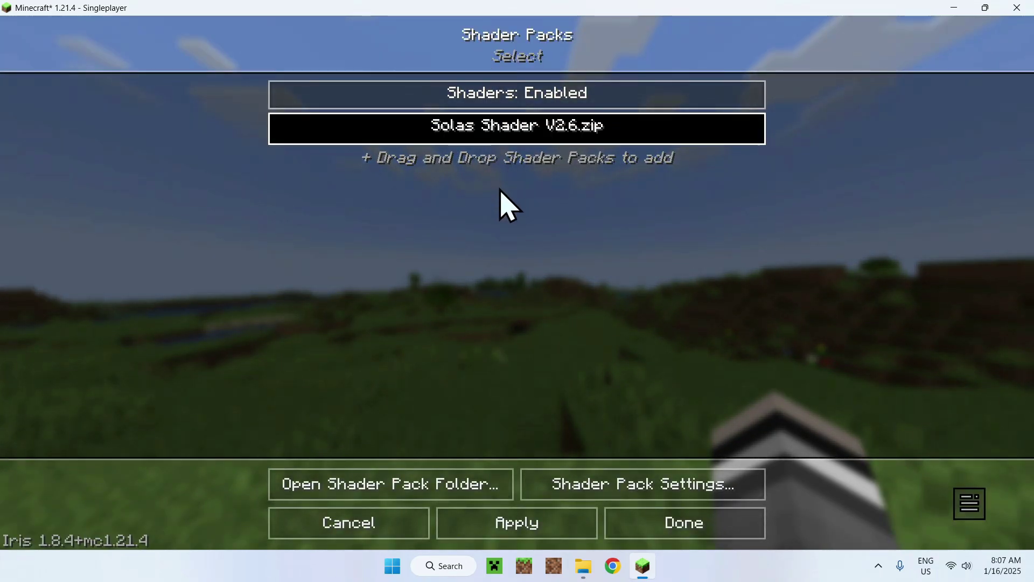
left_click(517, 523)
key("Escape")
key("Escape")
key("Escape")
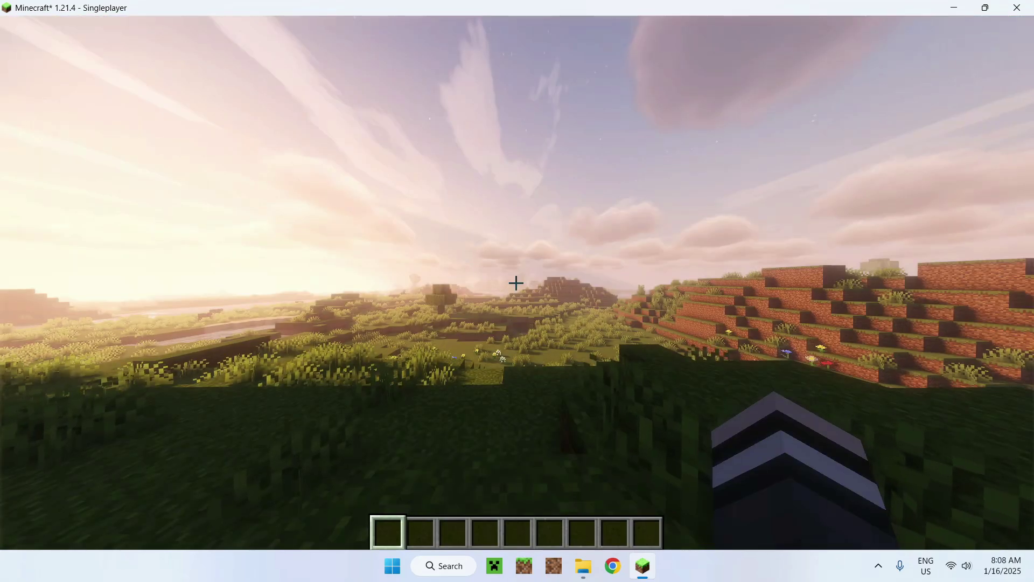
Step: Walk through the world towards the sunlit area to examine the shader's lighting, shadows and clouds
mouse_move(516, 283)
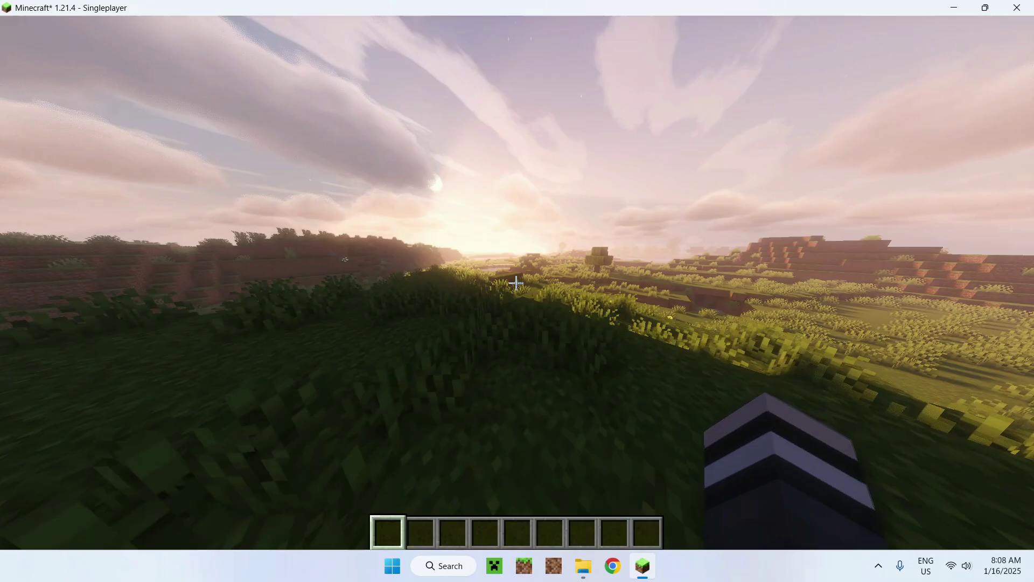
key("w")
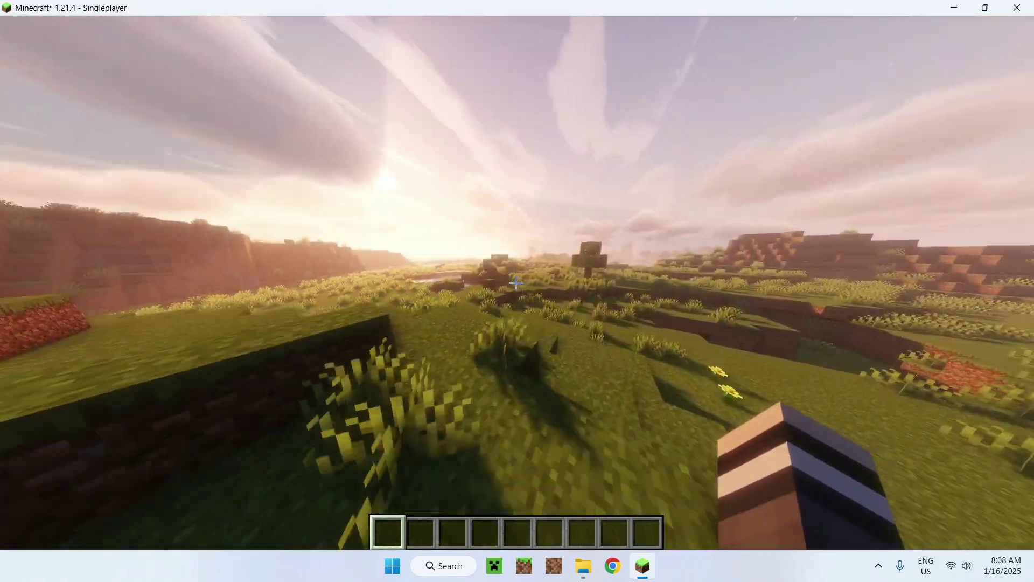
key("w")
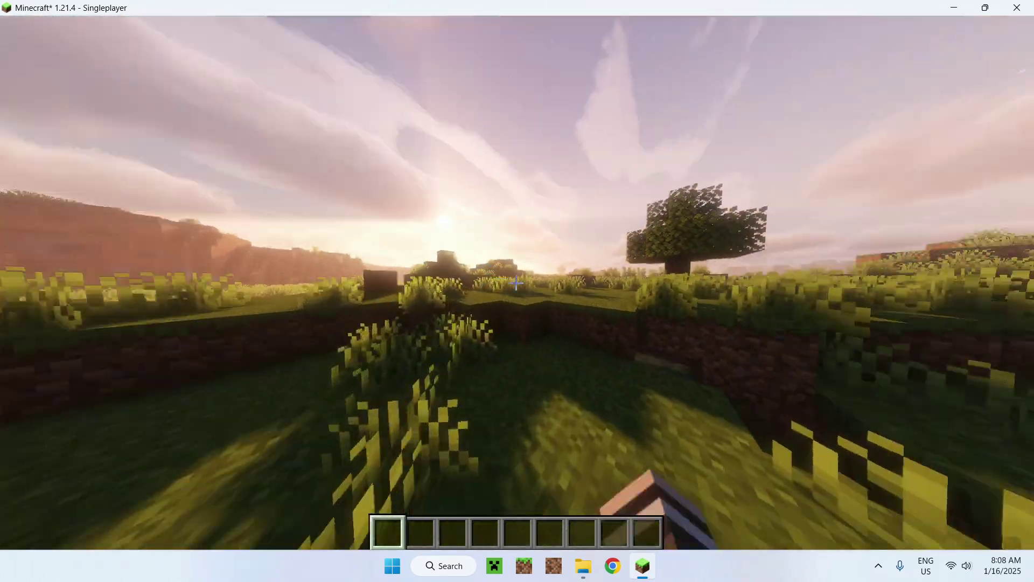
key("w")
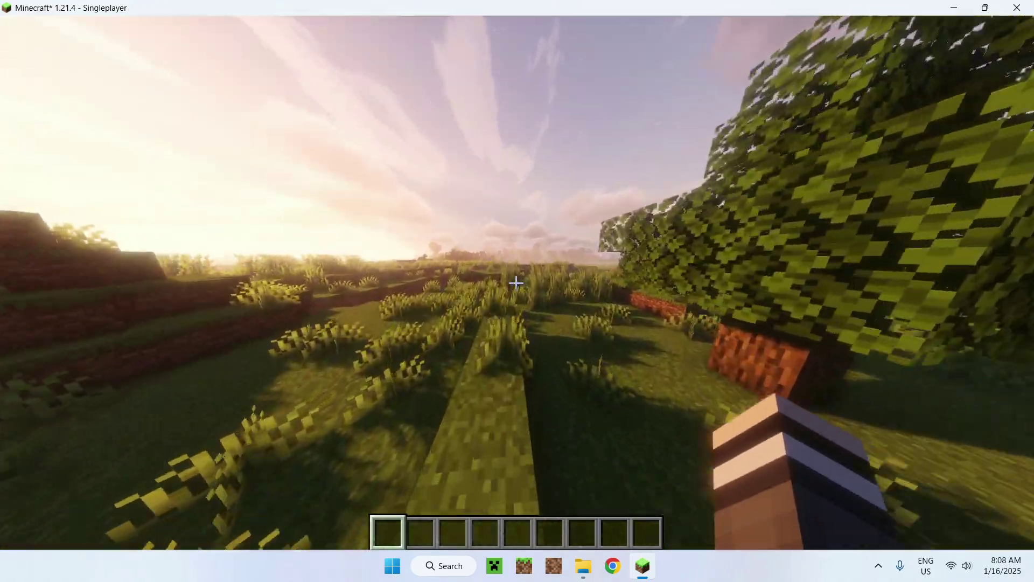
key("w")
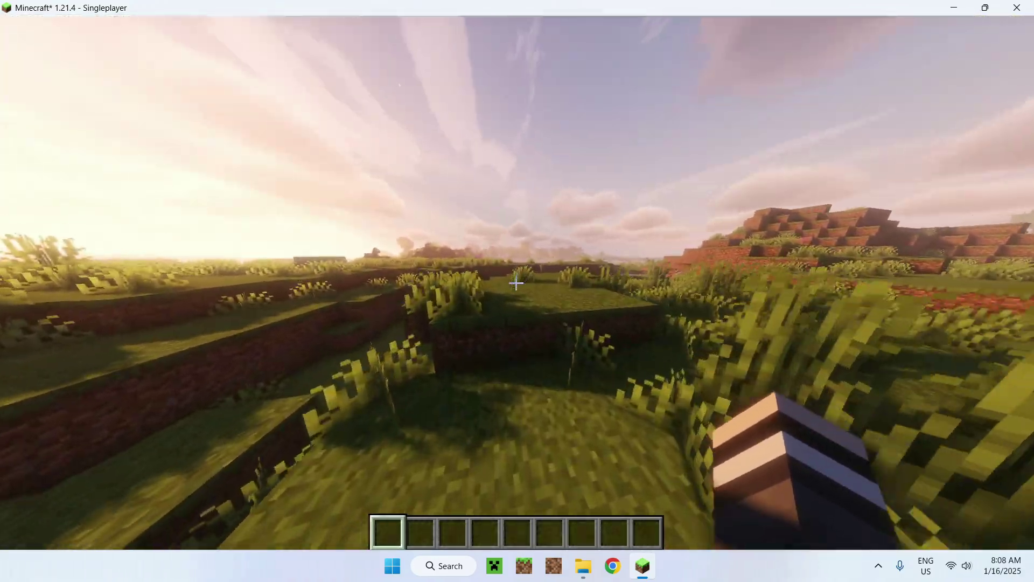